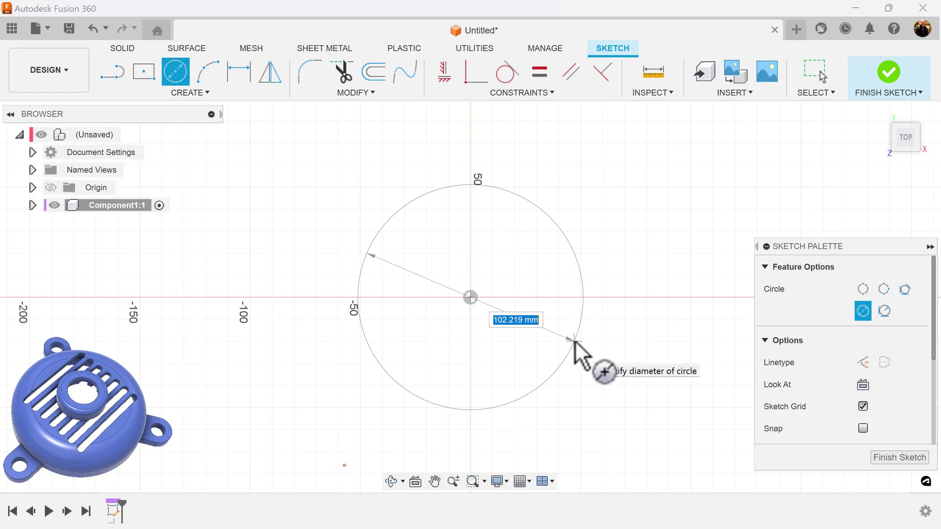
Draw a 70 mm diameter circle at the origin and a concentric 65 mm diameter construction circle.
key(Return)
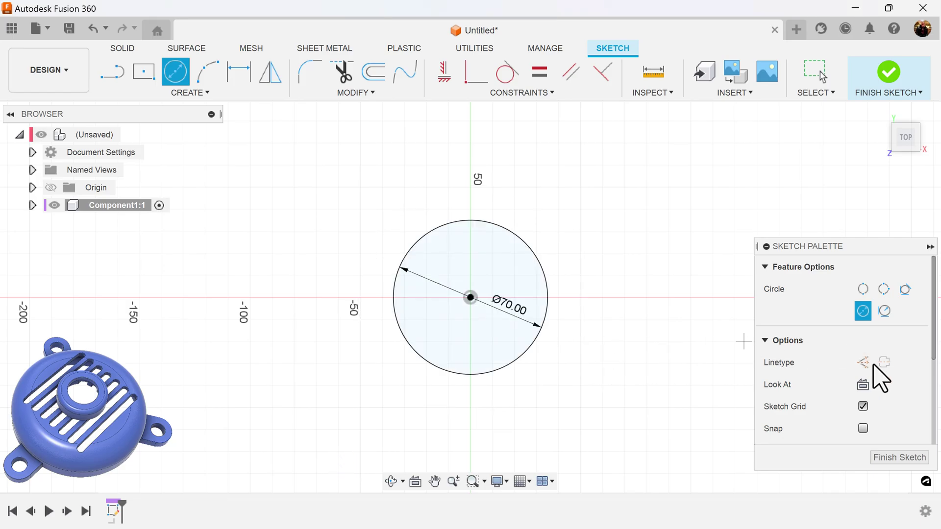
click(862, 362)
click(471, 297)
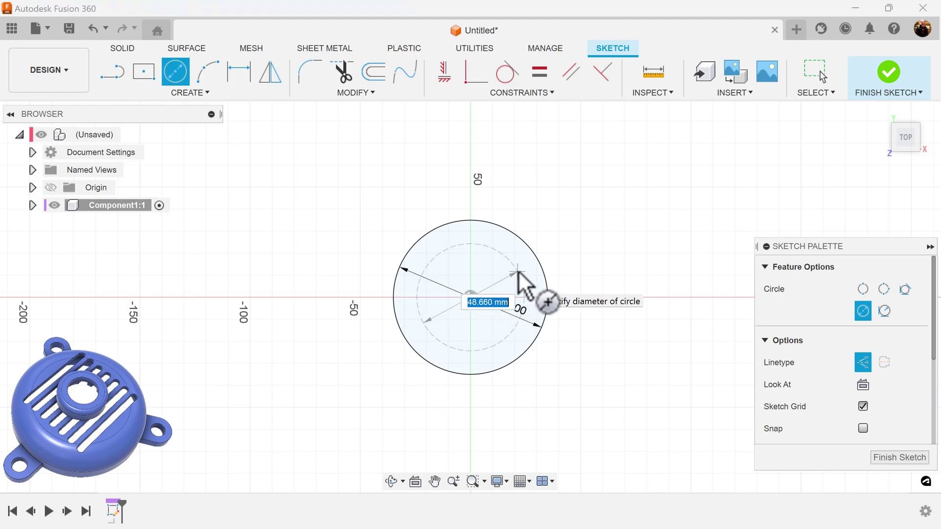
key(Return)
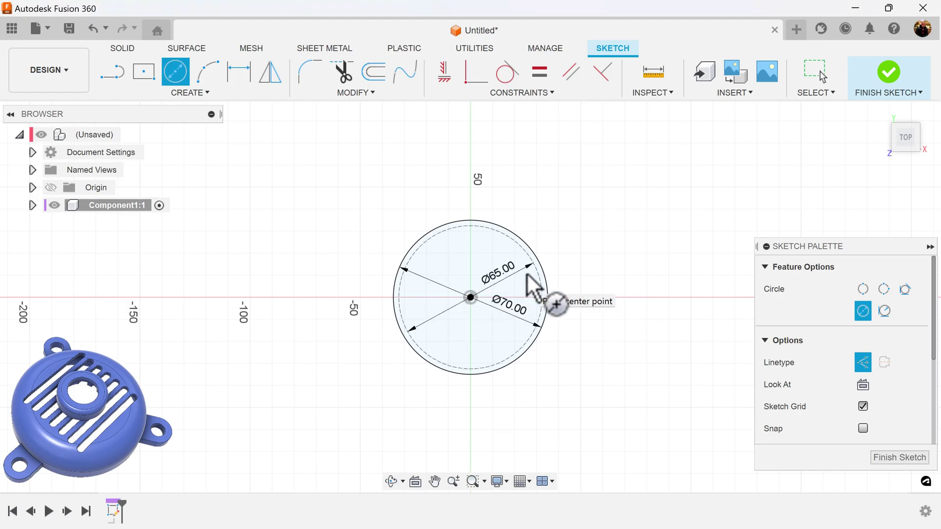
Measure the distance between the outer circle and the inner construction circle.
mouse_move(612, 376)
shift+middle_down()
mouse_move(641, 377)
mouse_move(634, 263)
mouse_move(663, 199)
mouse_move(670, 122)
shift+middle_up()
scroll(613, 375, up, 3)
click(665, 83)
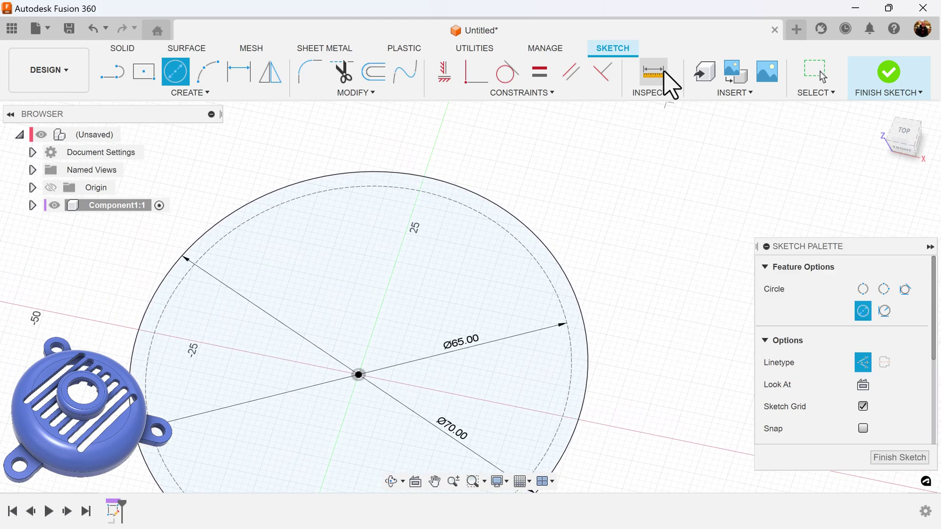
click(544, 245)
click(533, 254)
scroll(412, 406, up, 3)
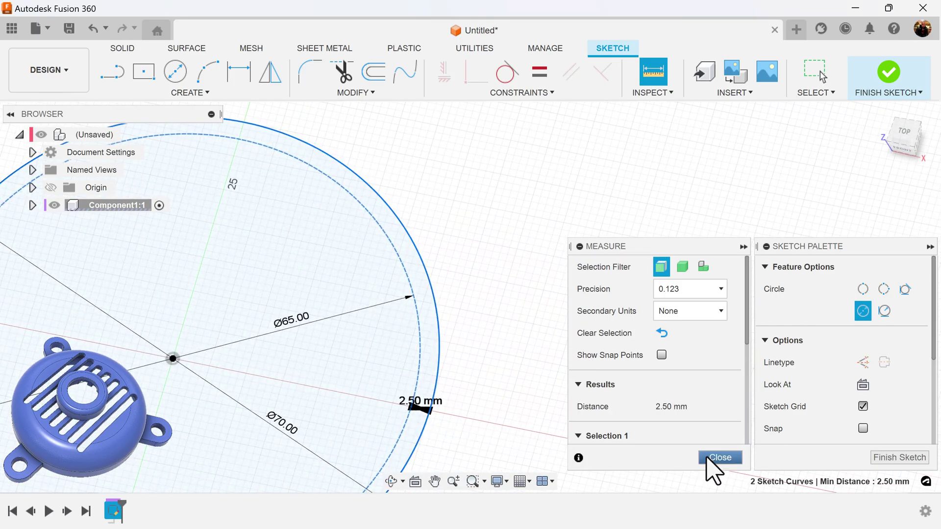
click(718, 457)
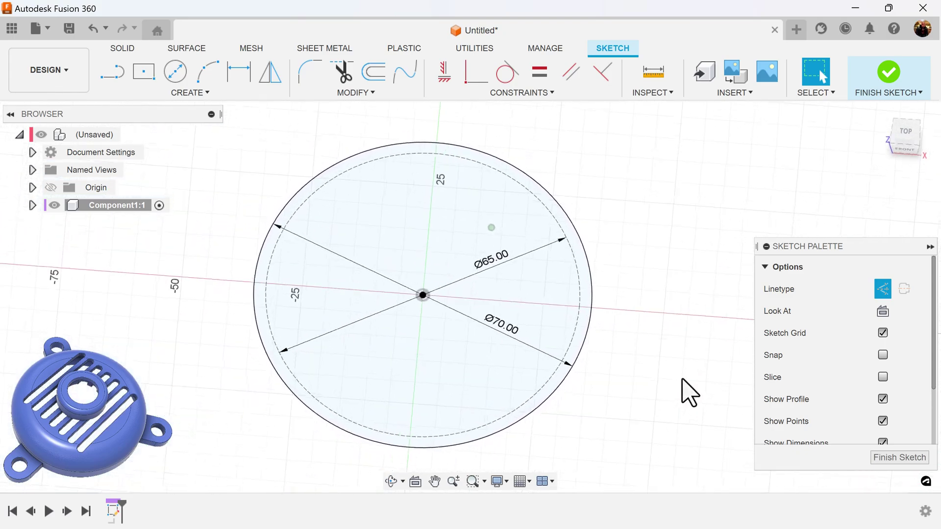
Draw a vertical construction line 42.5 mm long from the circles' center downward past the outer circle.
middle_drag(698, 273, 686, 209)
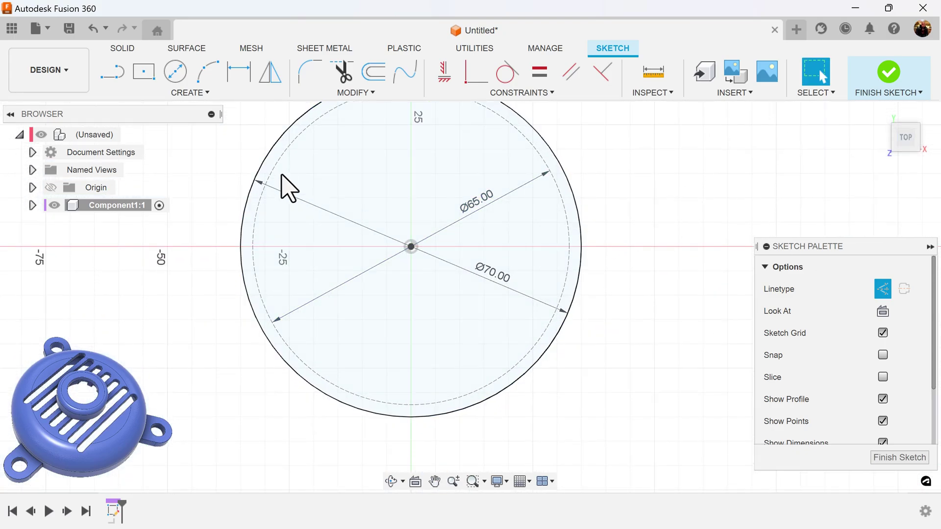
click(111, 73)
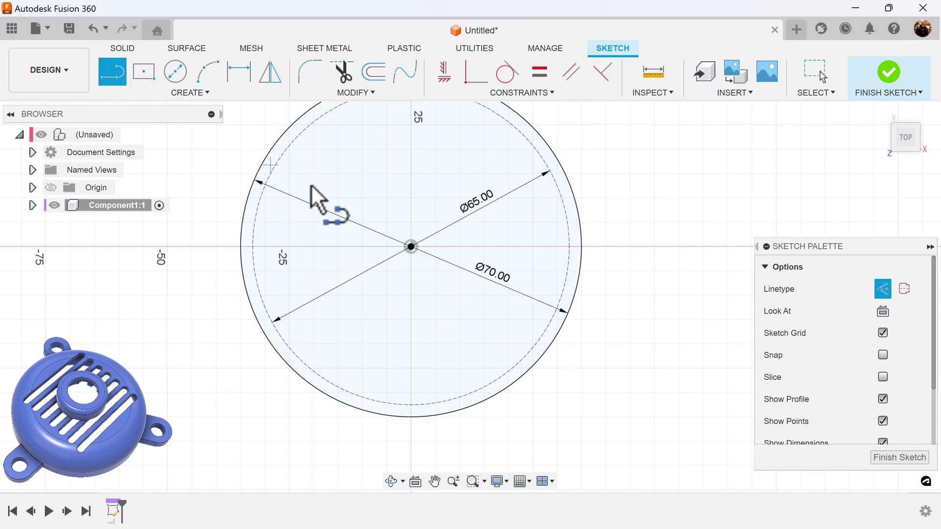
click(412, 247)
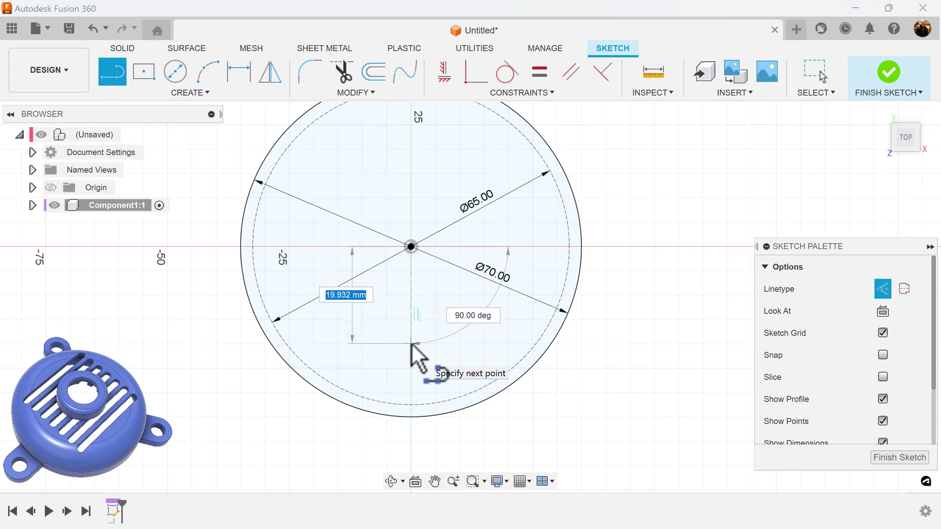
text(42.5)
key(Tab)
key(Return)
key(Escape)
Draw a solid-line circle of 7.5 mm diameter centered on the lower end of the construction line.
mouse_move(696, 398)
middle_down()
mouse_move(713, 273)
mouse_move(726, 278)
middle_up()
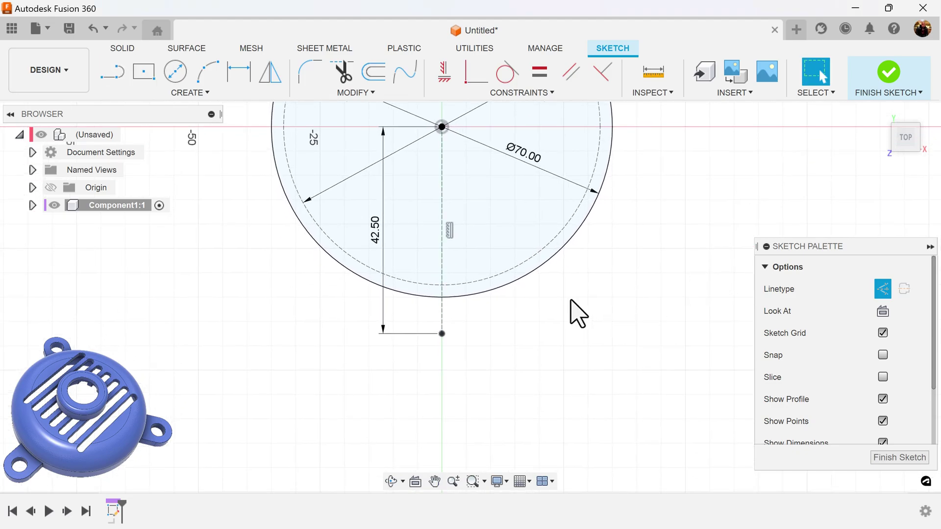
click(176, 72)
click(863, 362)
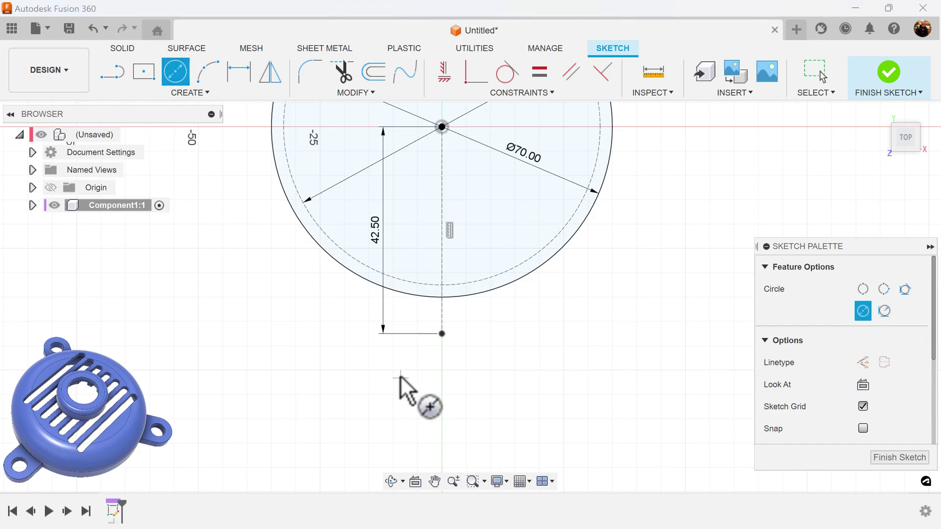
click(442, 334)
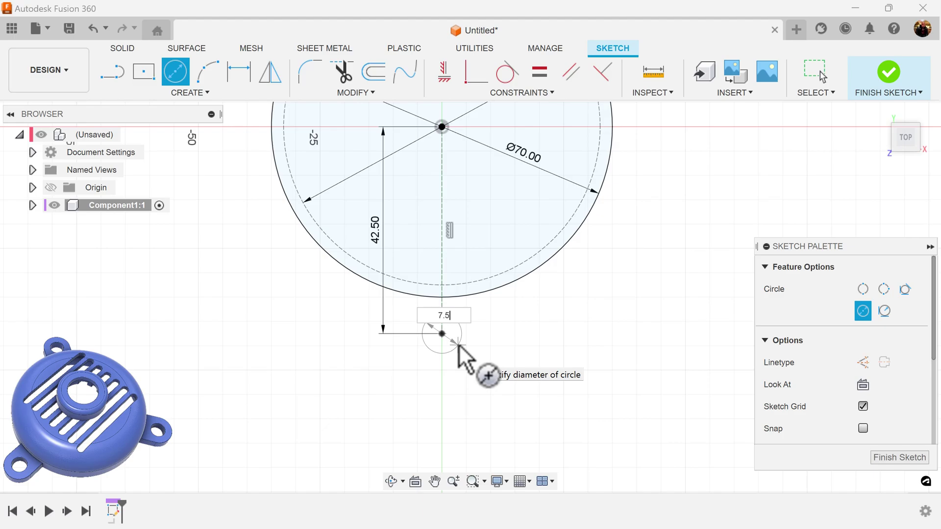
text(7.5)
key(Return)
key(Escape)
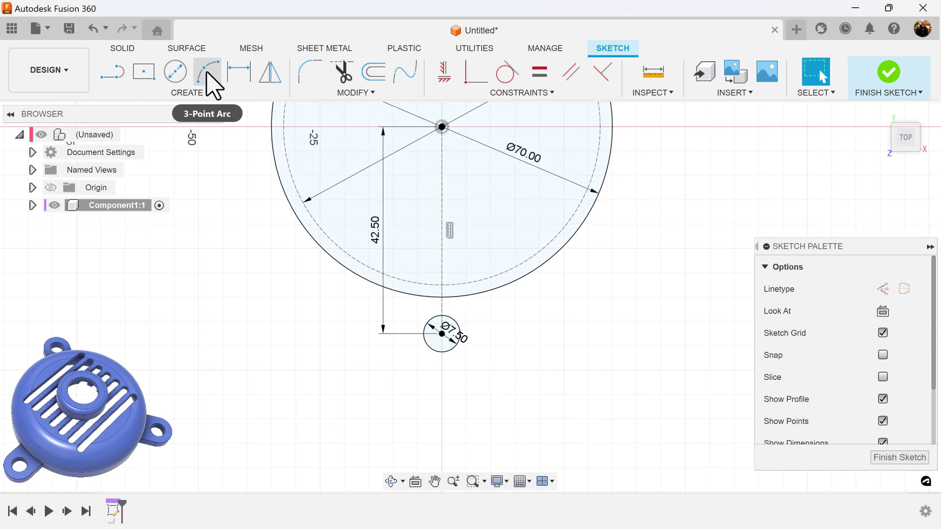
Sketch a three-point arc of about 9.1 mm radius around the underside of the small hole circle.
click(207, 72)
click(397, 334)
click(486, 333)
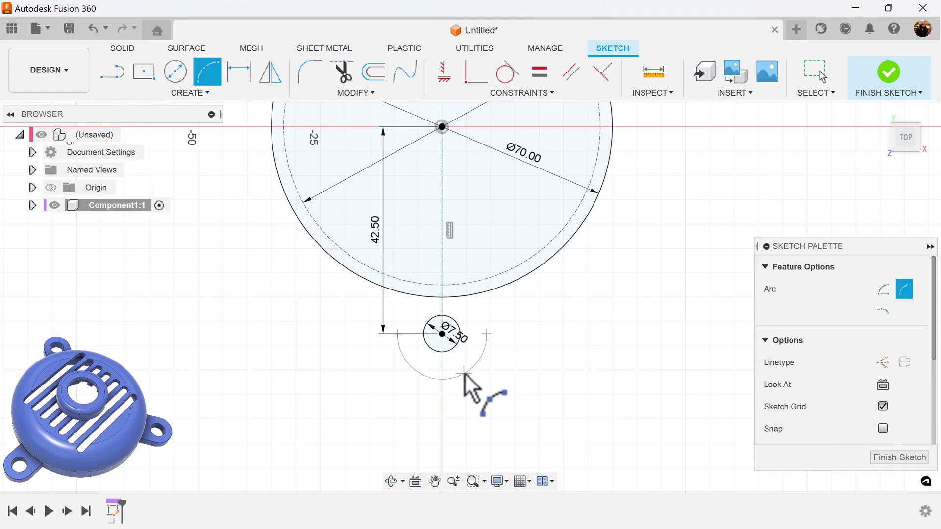
click(496, 377)
Make the arc's center point coincident with the center of the small hole circle.
scroll(542, 367, up, 3)
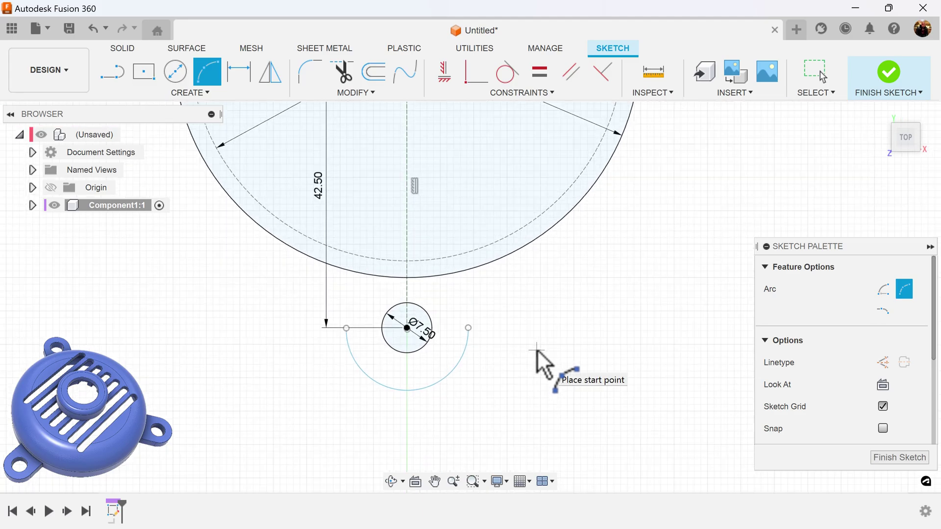
middle_drag(542, 365, 565, 365)
scroll(517, 343, up, 8)
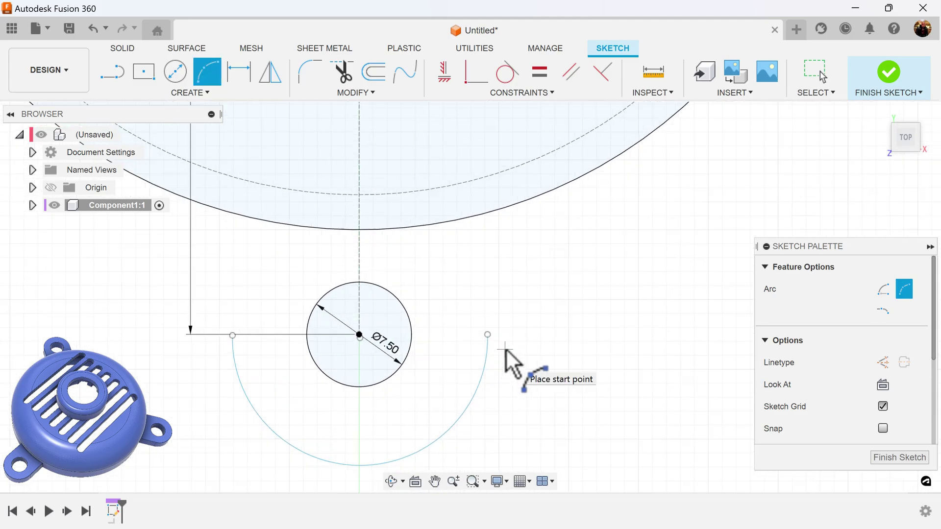
middle_drag(478, 307, 627, 267)
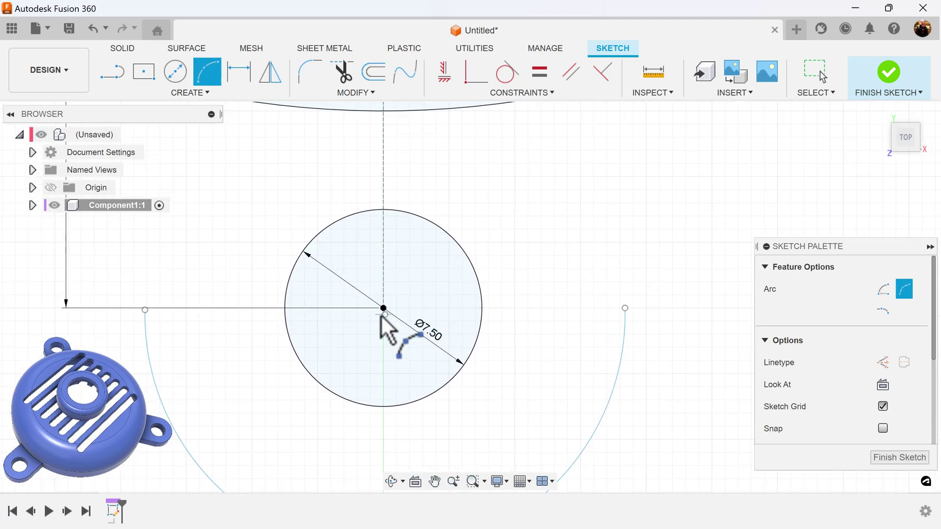
click(476, 74)
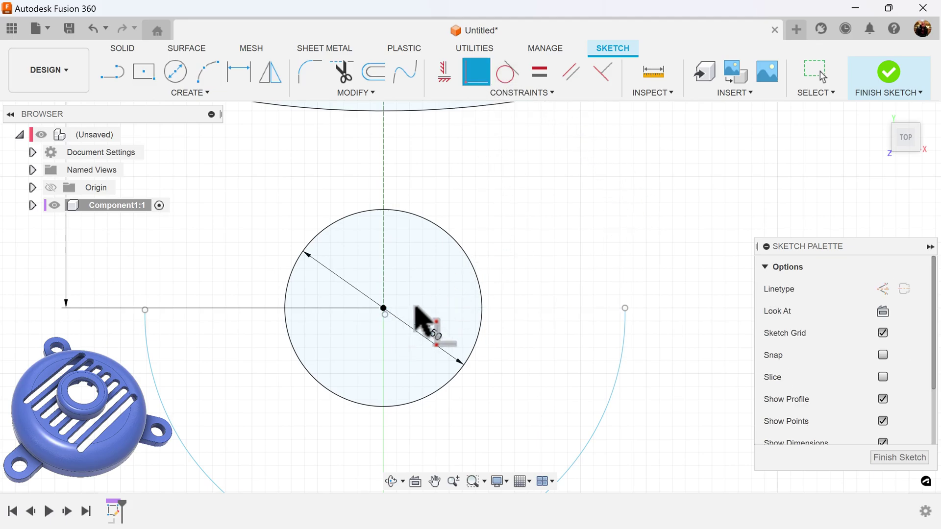
click(385, 315)
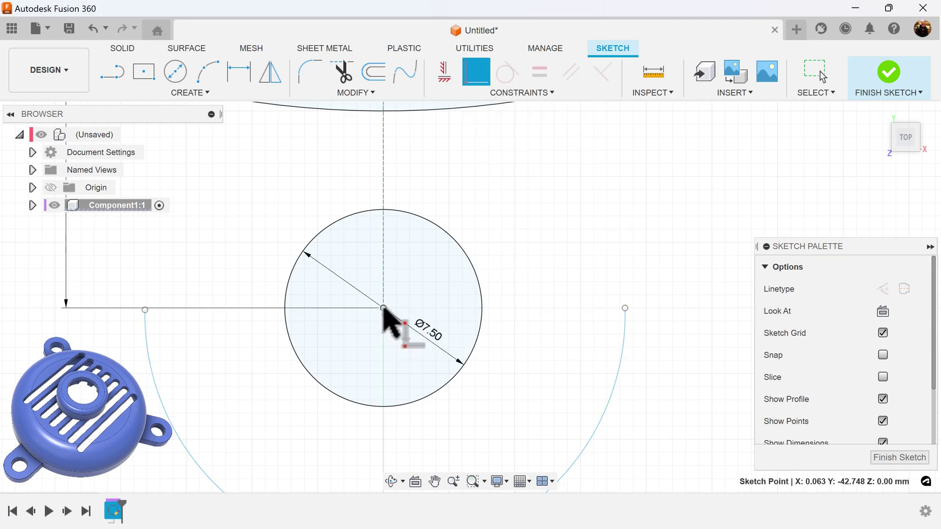
click(383, 309)
Dimension the arc around the hole with a radius of 7.5 mm.
scroll(478, 385, down, 5)
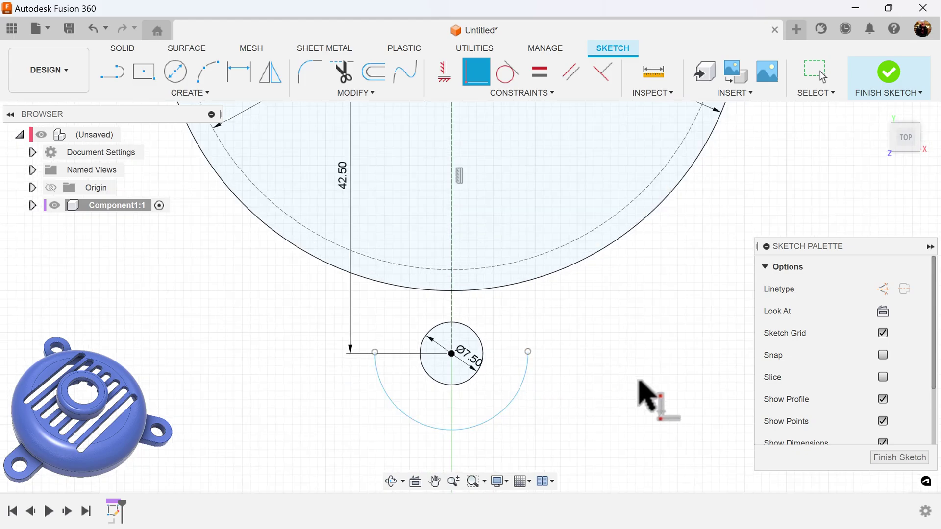
middle_drag(638, 381, 619, 358)
key(d)
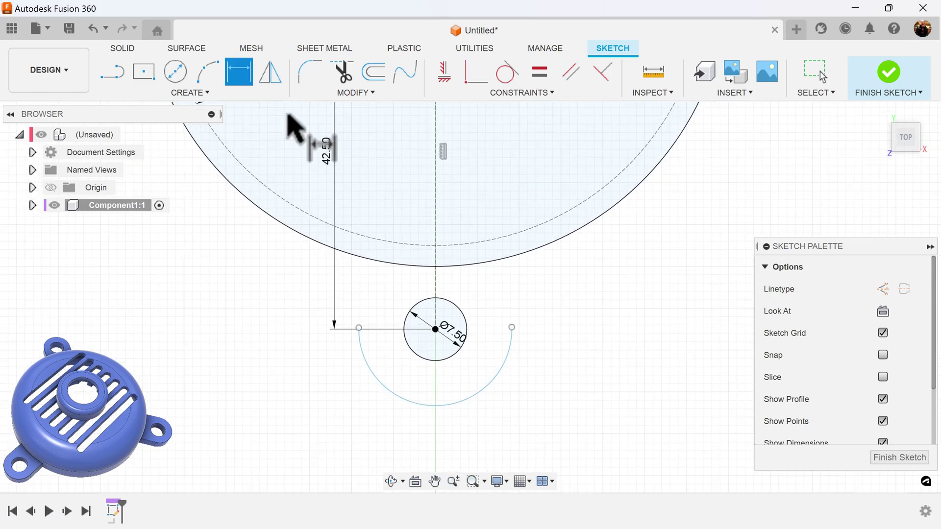
click(469, 398)
click(517, 423)
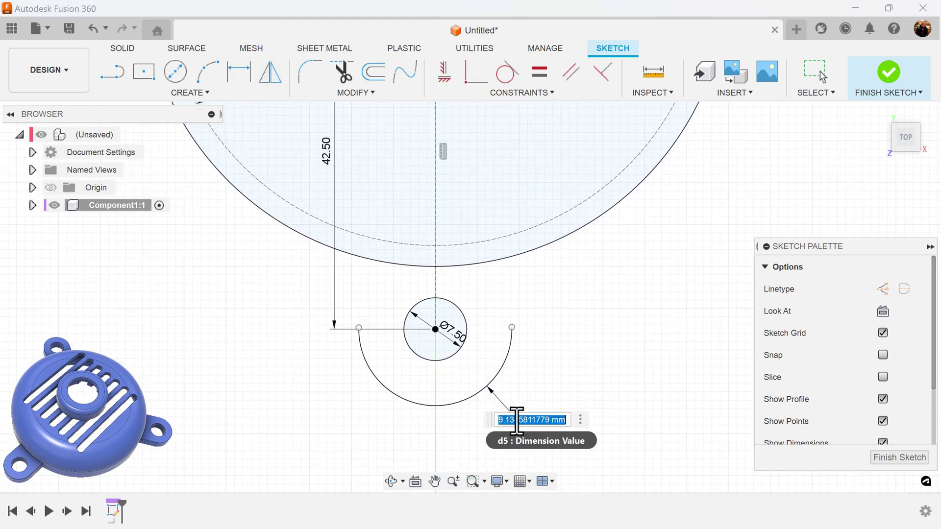
text(7.5)
key(Return)
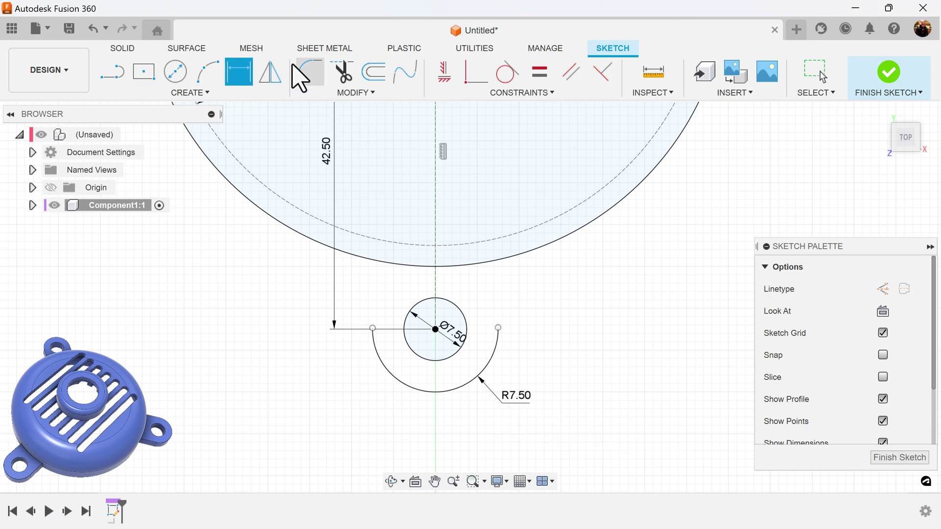
Draw two lines from the arc's endpoints up to the outer circle to close the mounting tab outline.
click(123, 71)
click(373, 328)
double_click(374, 264)
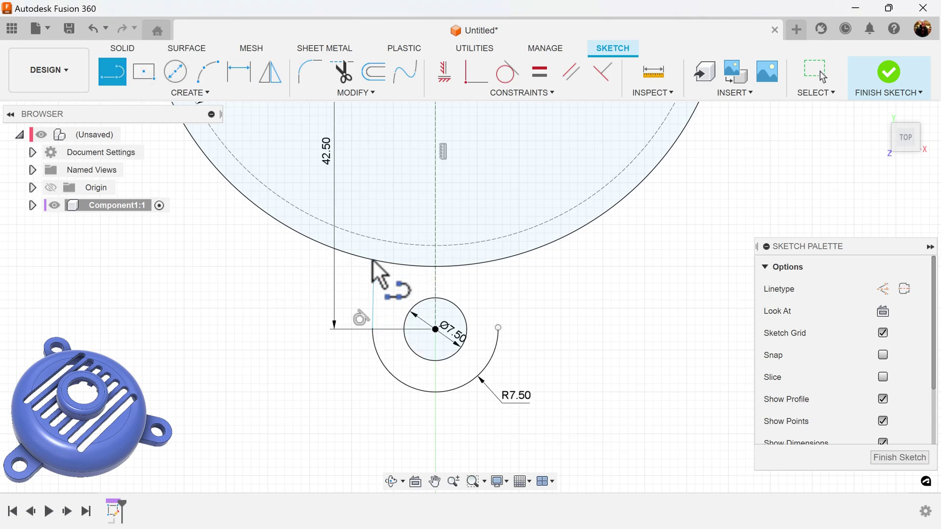
click(498, 327)
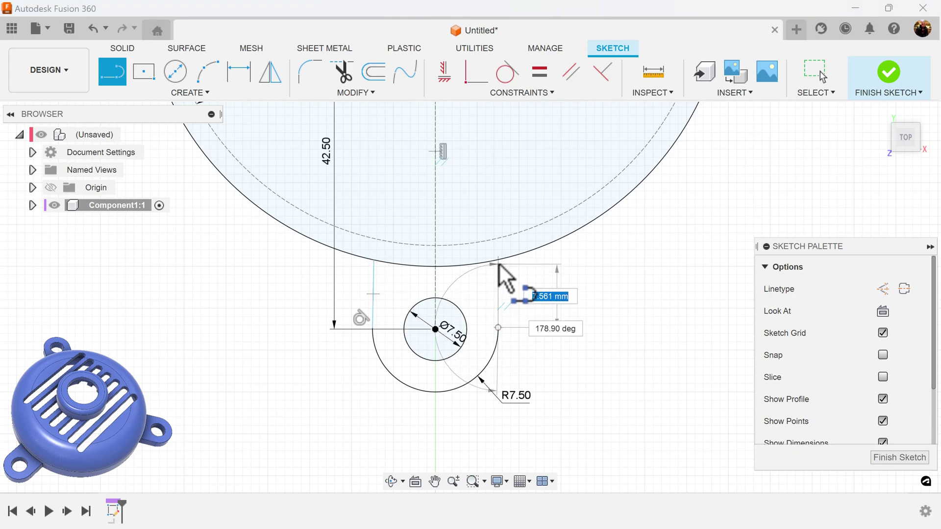
double_click(498, 261)
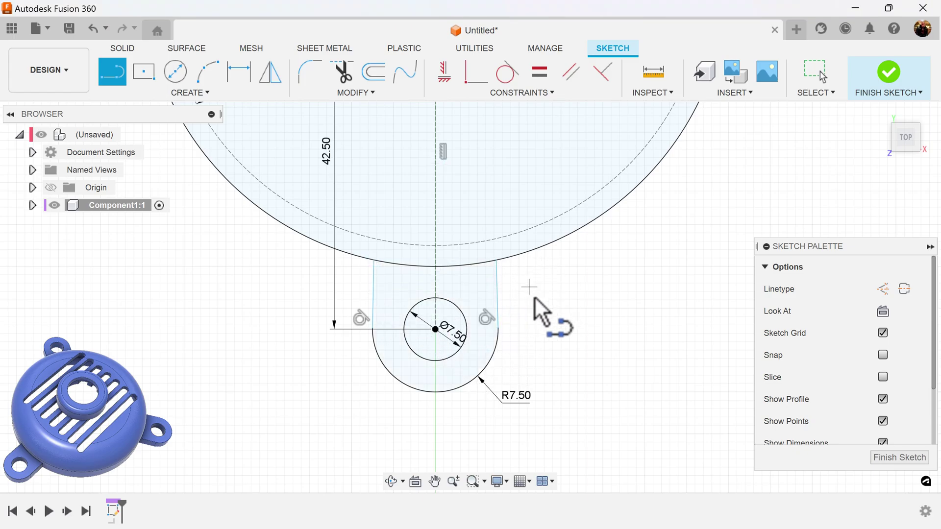
scroll(583, 398, up, 3)
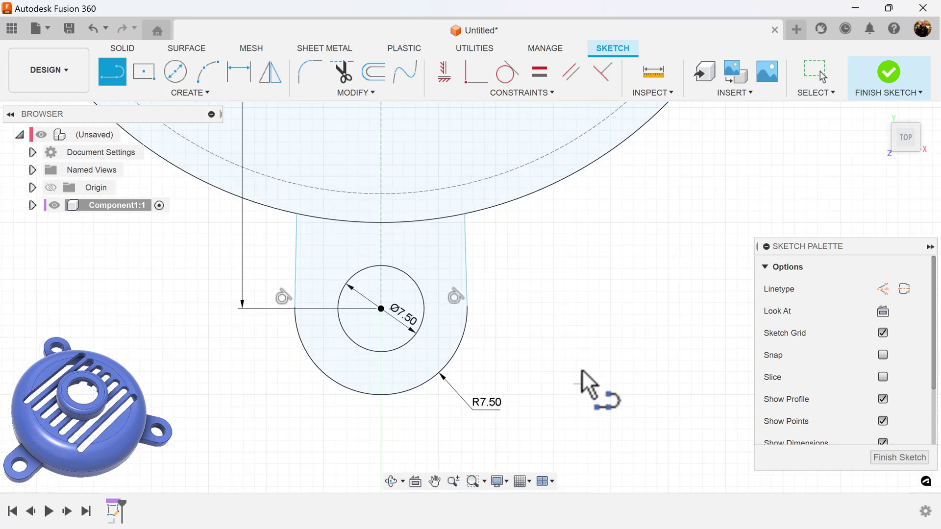
key(Escape)
click(467, 304)
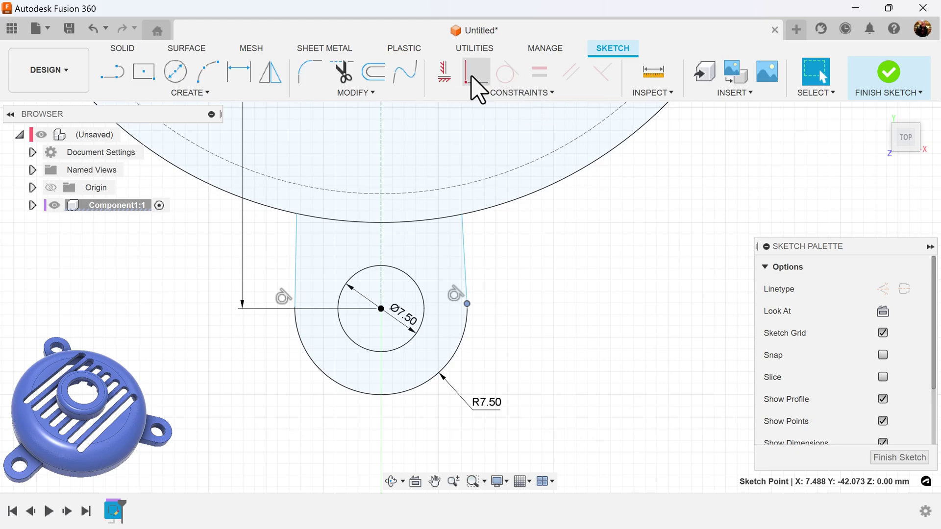
click(446, 77)
key(Escape)
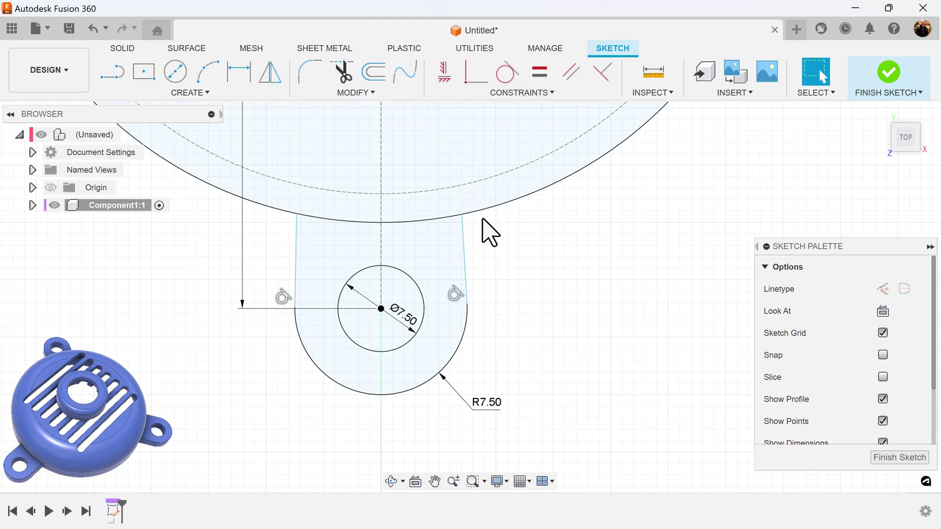
Apply a vertical constraint to both side lines of the mounting tab and finish the sketch.
click(443, 72)
click(464, 248)
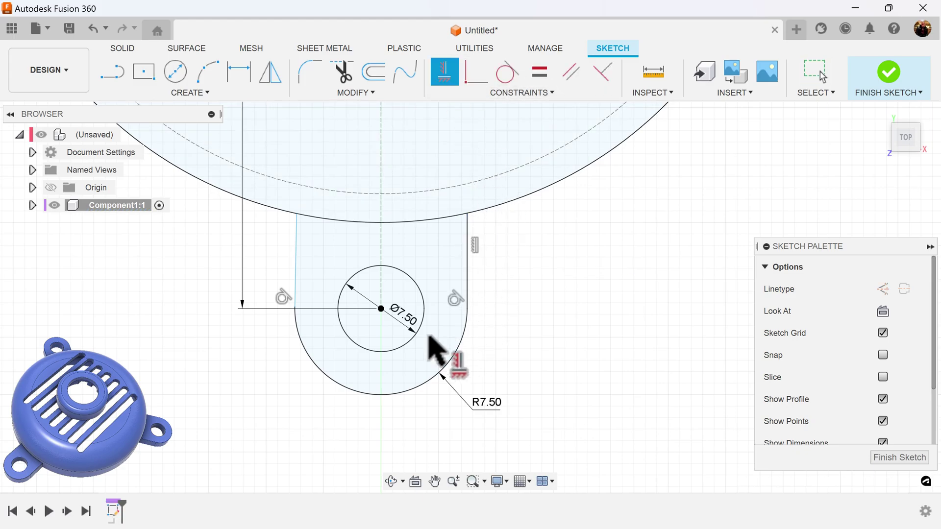
click(296, 245)
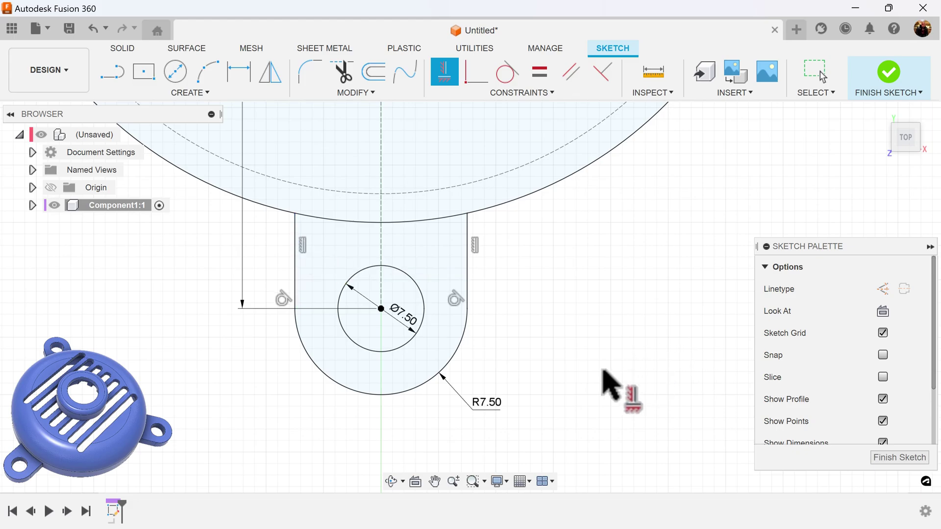
scroll(612, 385, down, 5)
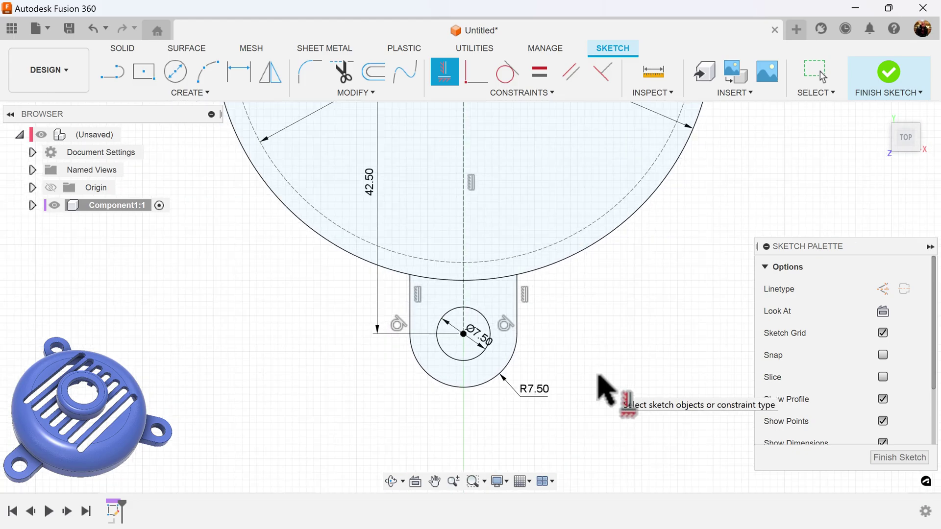
click(899, 457)
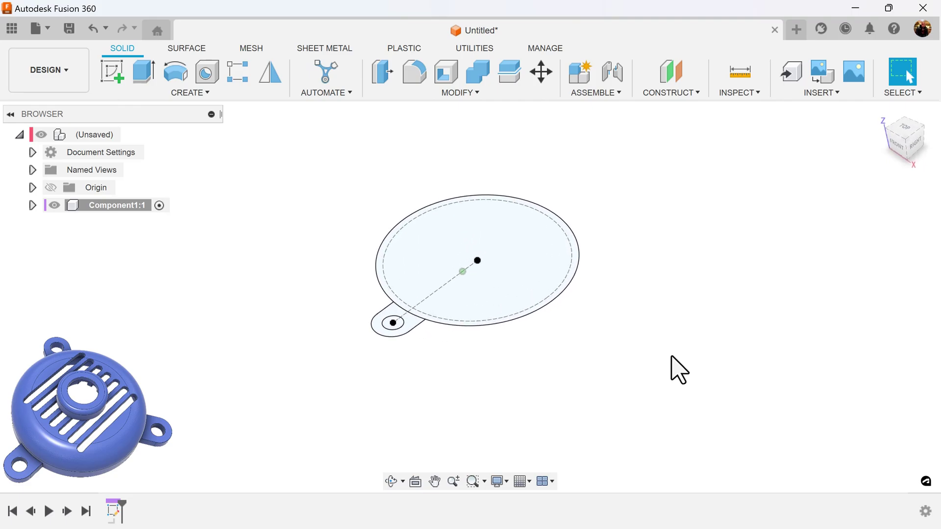
Extrude the large circular profile 17 mm upward as a new body.
click(131, 64)
click(501, 290)
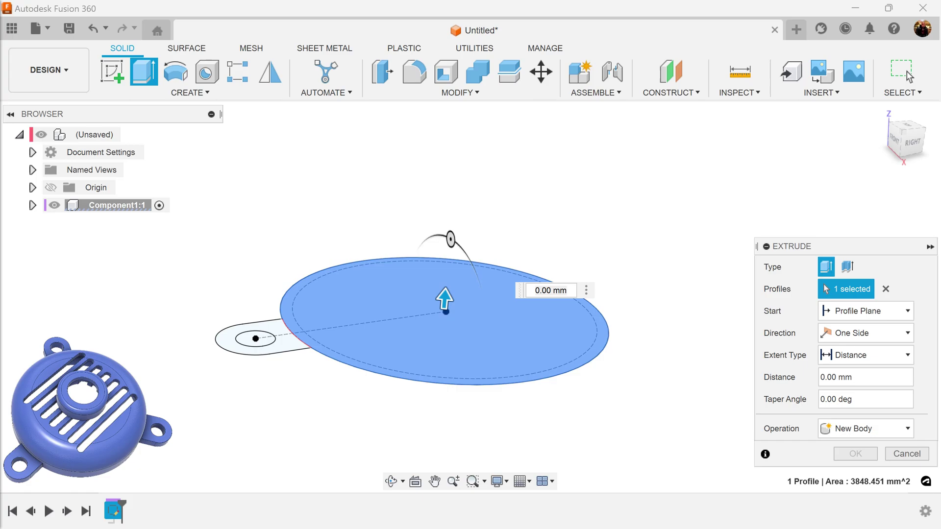
double_click(546, 290)
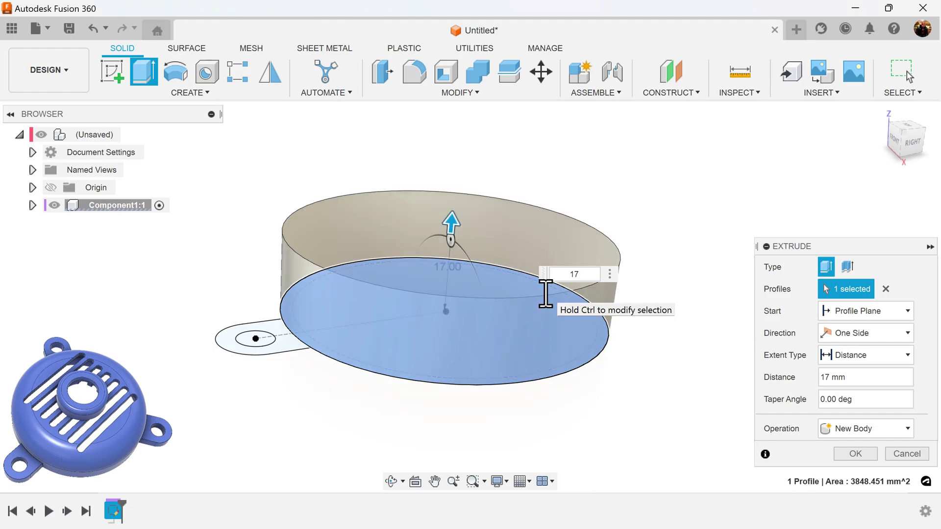
click(854, 455)
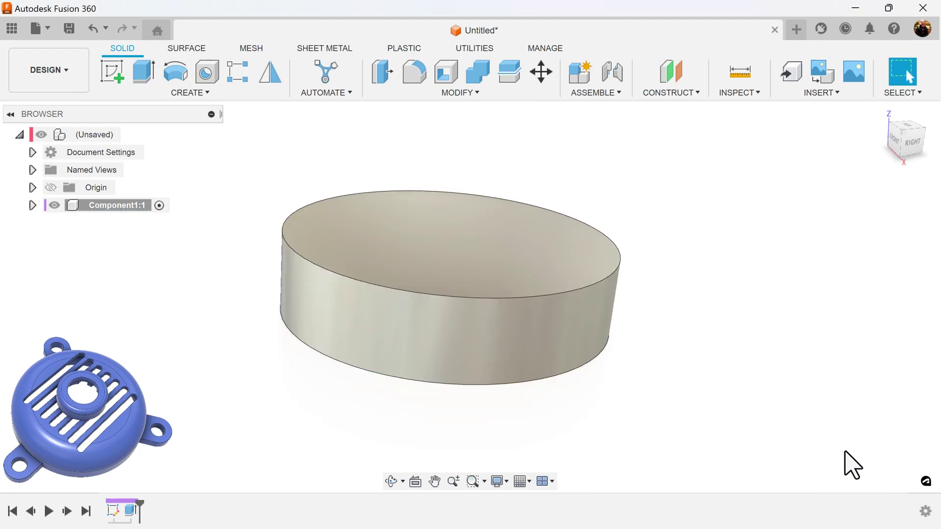
Fillet the top outer edge of the round body with a 10 mm radius.
click(414, 84)
click(295, 234)
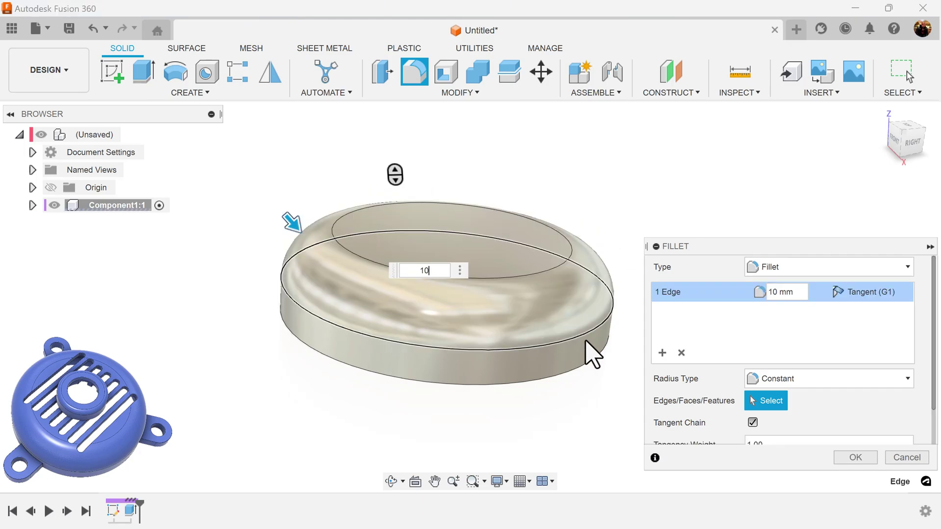
click(854, 457)
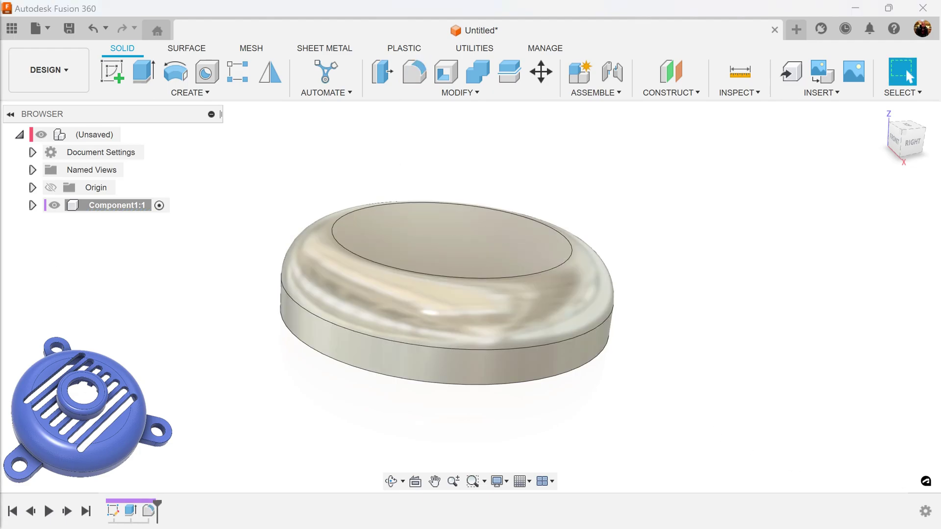
Sketch a 25 mm diameter circle centered at the origin on the body's top face.
scroll(825, 152, down, 3)
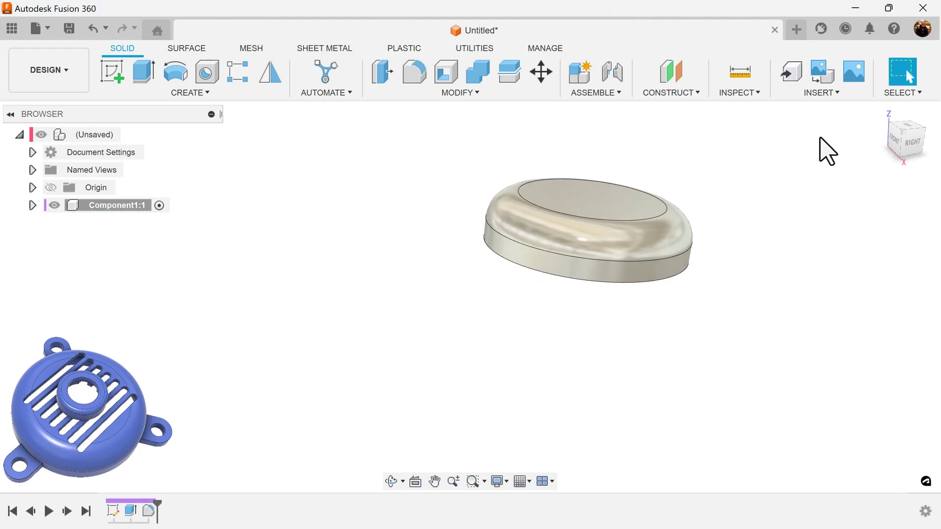
key(F6)
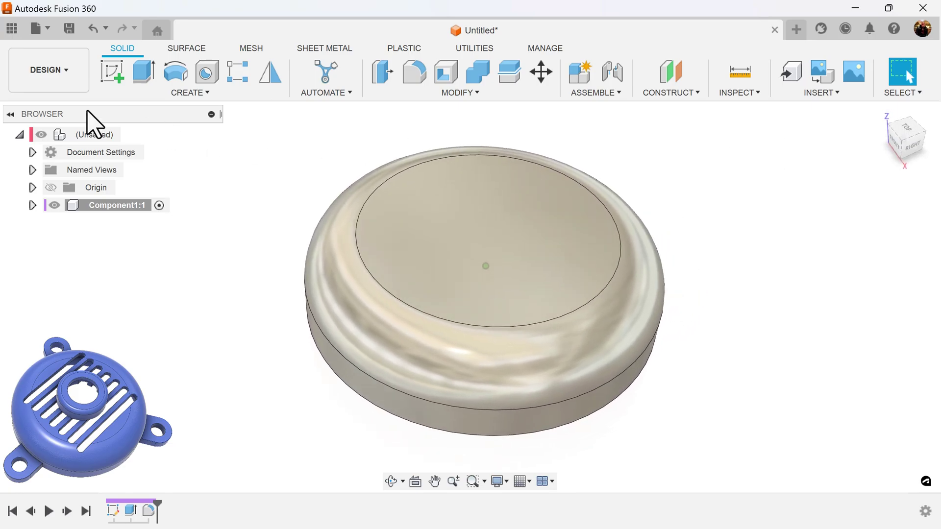
click(116, 80)
click(471, 227)
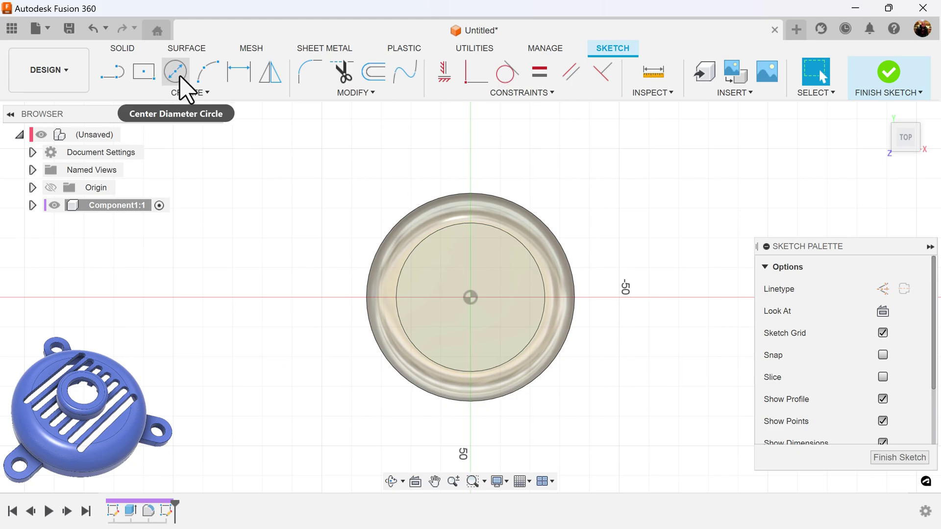
click(179, 77)
click(470, 297)
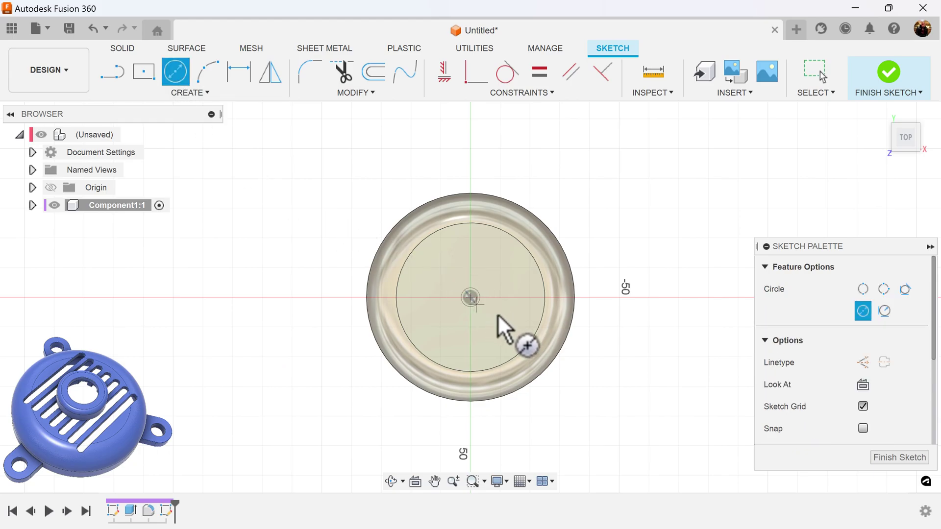
text(25)
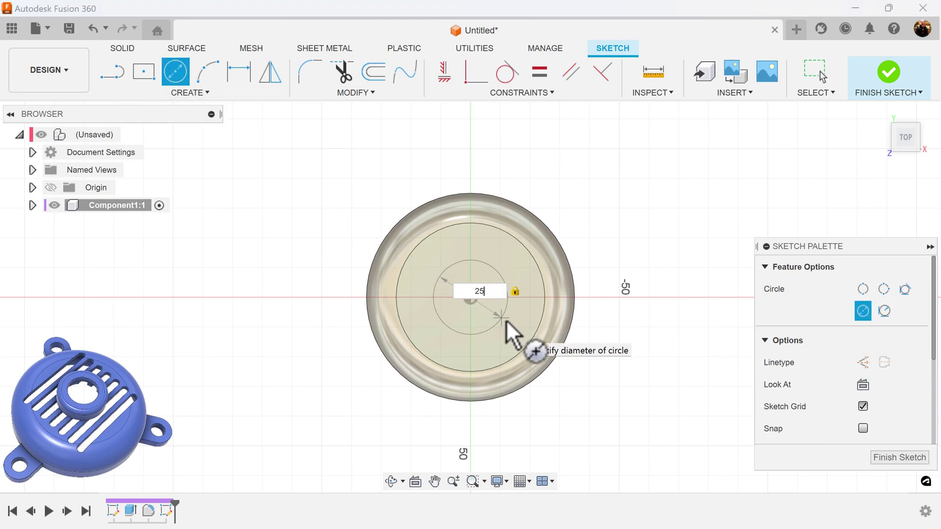
key(Return)
key(Escape)
click(874, 461)
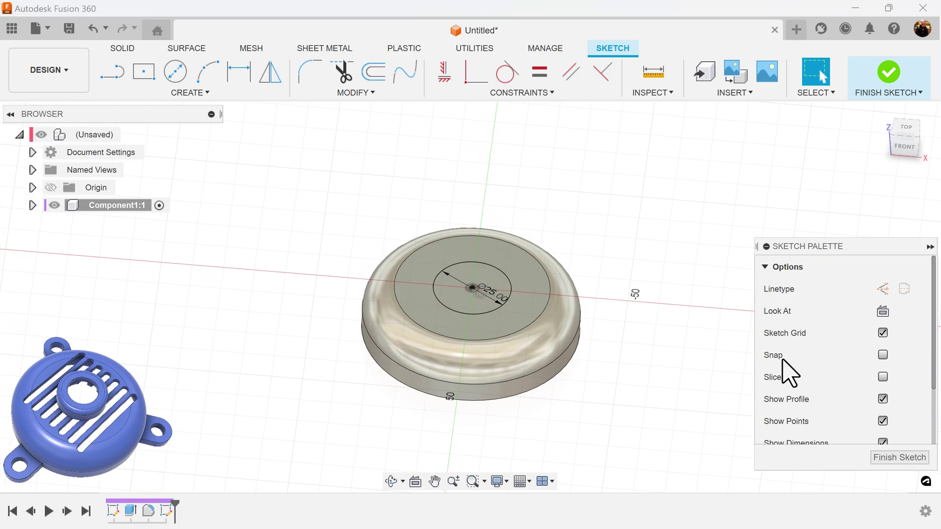
Extrude the 25 mm circle 7 mm upward, joining it to the body as a central boss.
scroll(655, 392, up, 3)
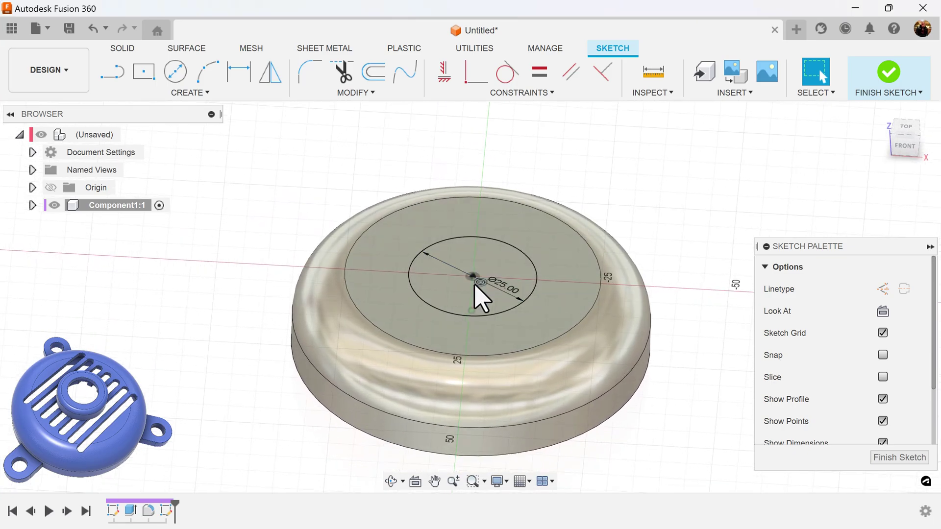
key(e)
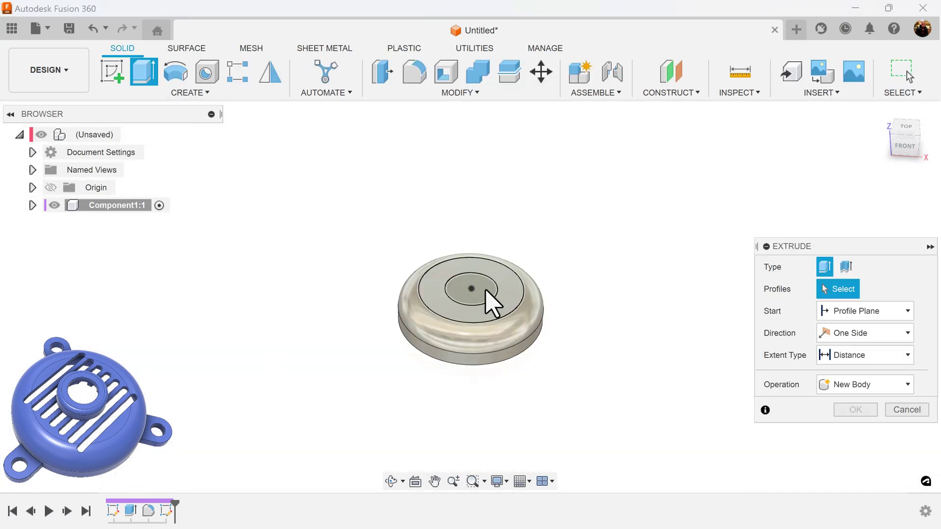
click(474, 290)
drag(474, 284, 471, 258)
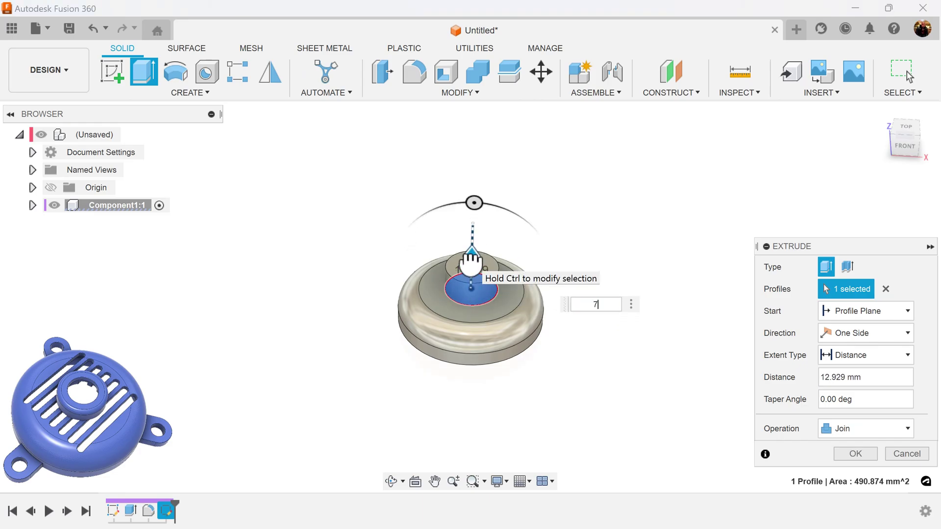
key(Return)
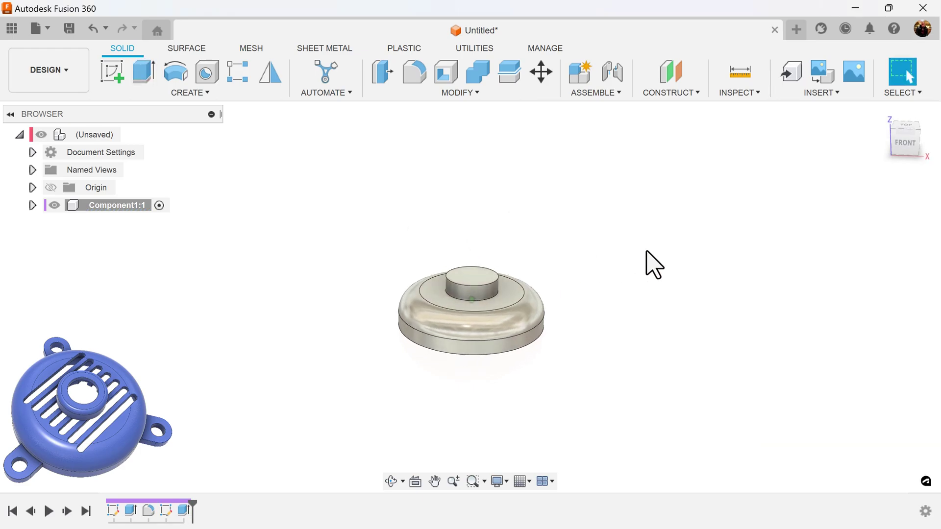
Fillet the top edge of the central boss with a 2 mm radius.
scroll(646, 251, up, 5)
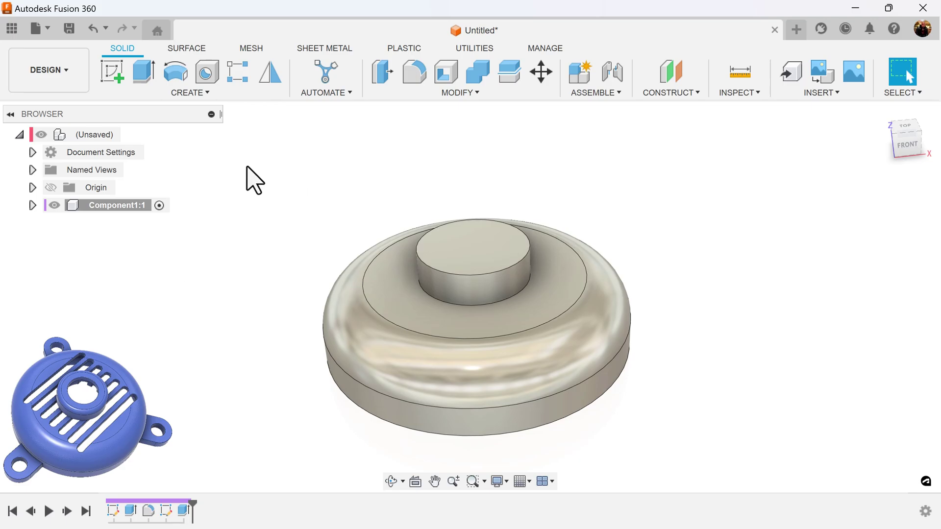
click(421, 83)
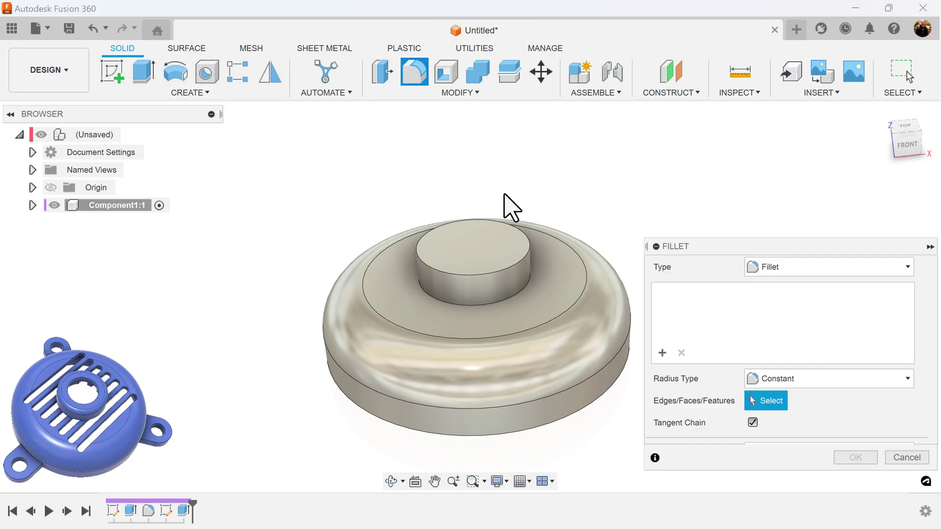
click(519, 240)
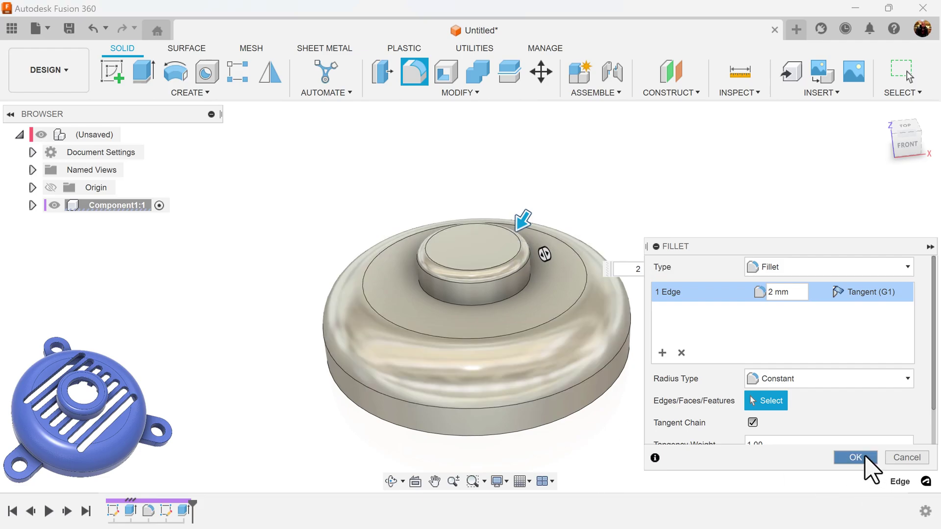
click(866, 463)
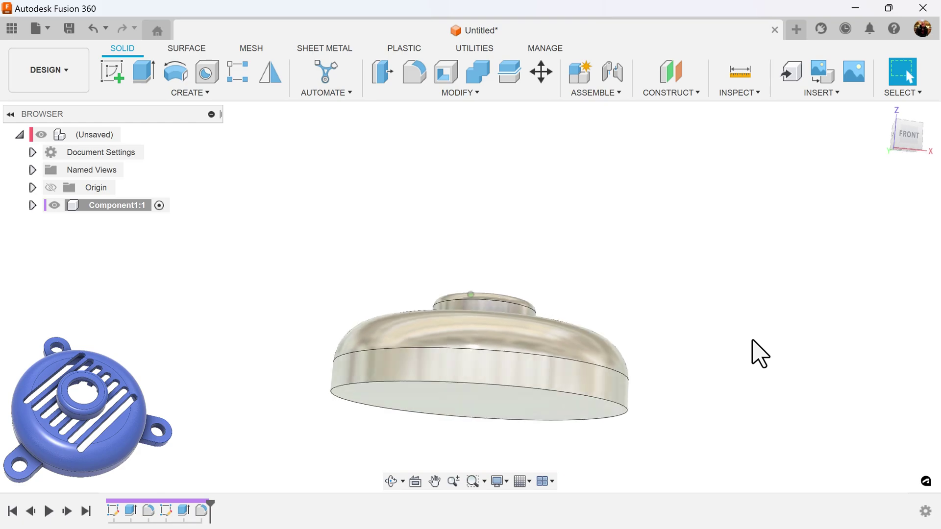
Shell the body open at its bottom face with a 2.5 mm inside thickness, showing Sketch1 only as a temporary reference.
click(443, 79)
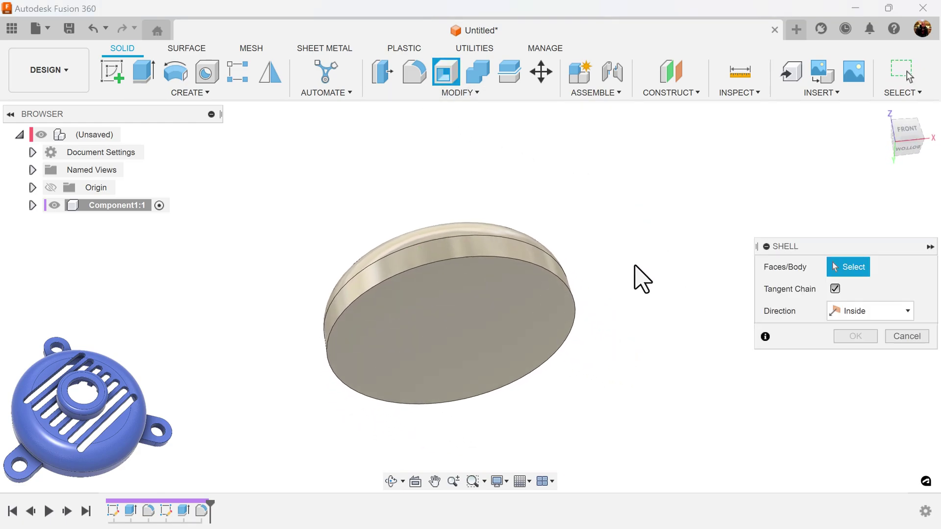
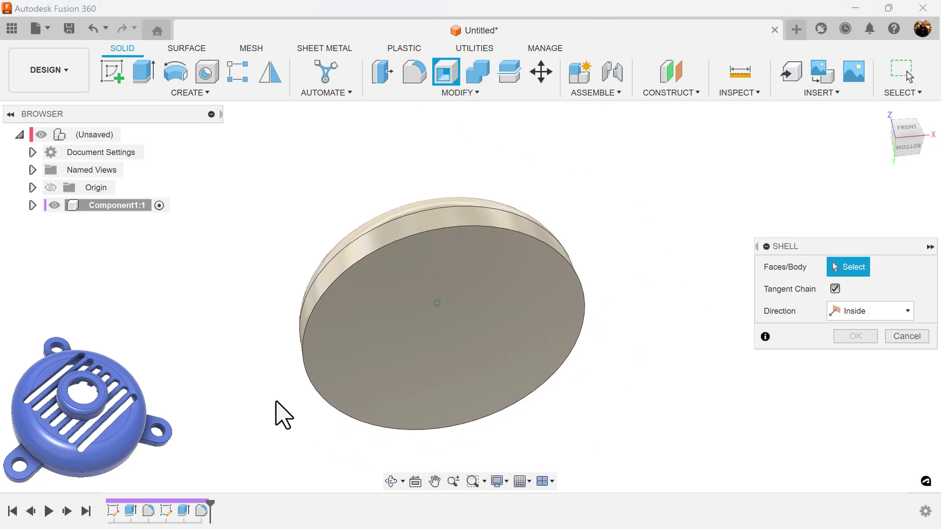
click(32, 205)
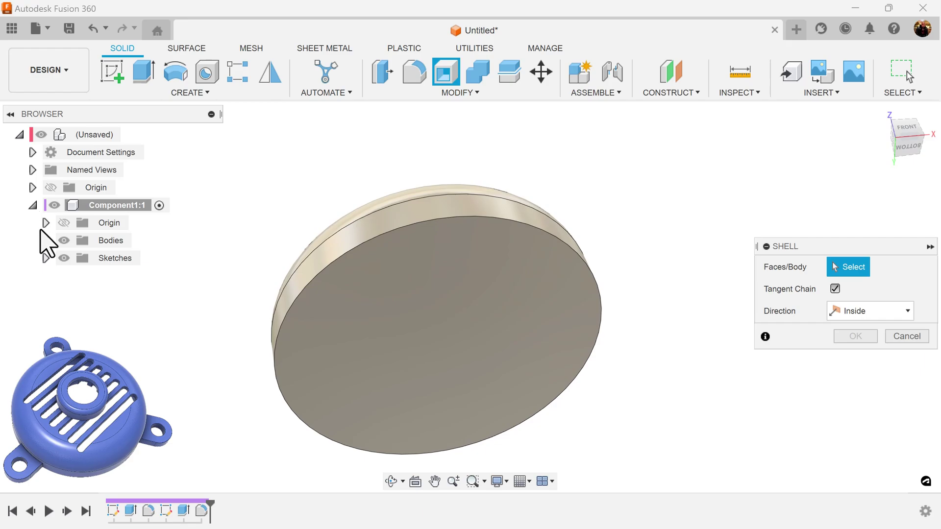
click(45, 258)
click(77, 277)
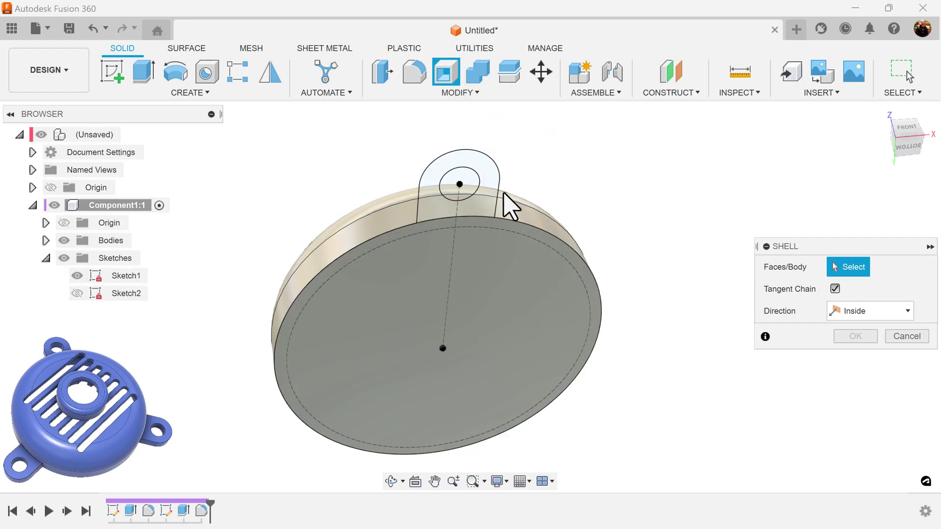
click(524, 273)
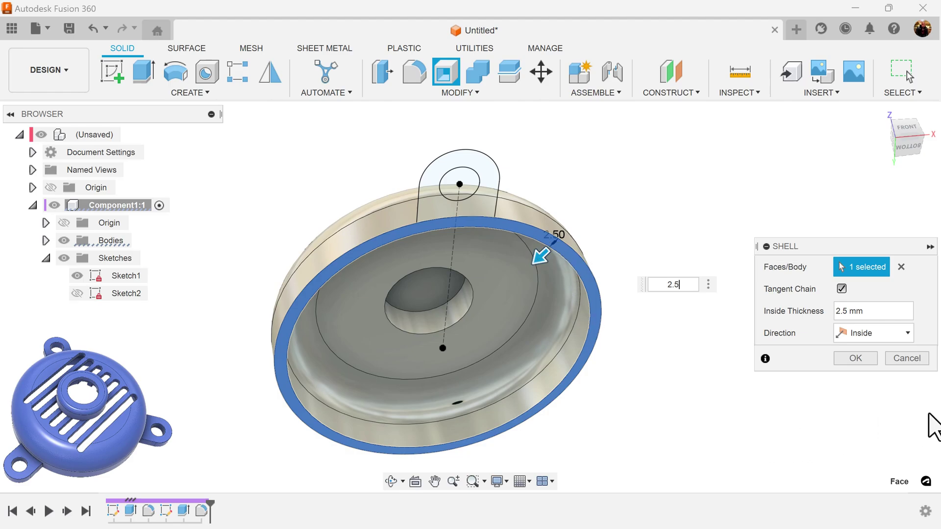
click(861, 360)
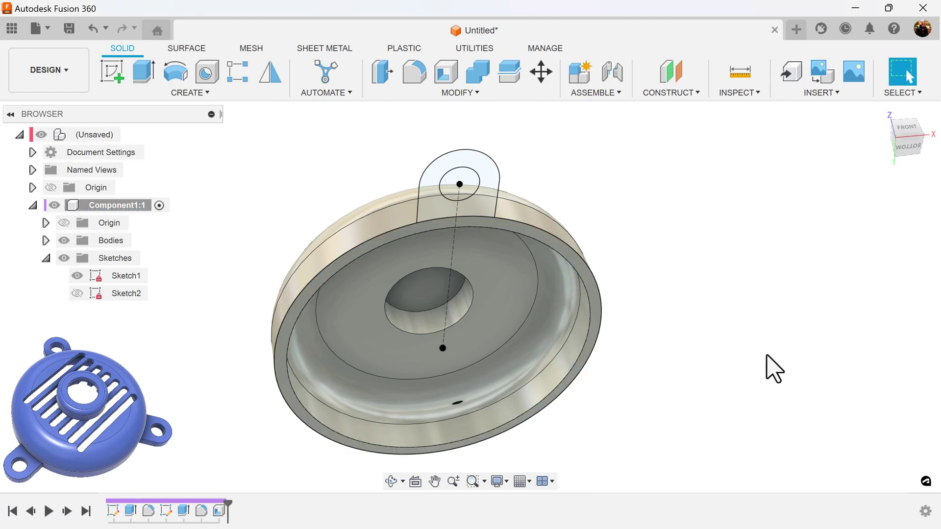
click(77, 276)
Sketch a 15 mm diameter circle centered at the origin on the central boss's top face and finish the sketch.
shift+middle_drag(203, 275, 165, 131)
click(112, 72)
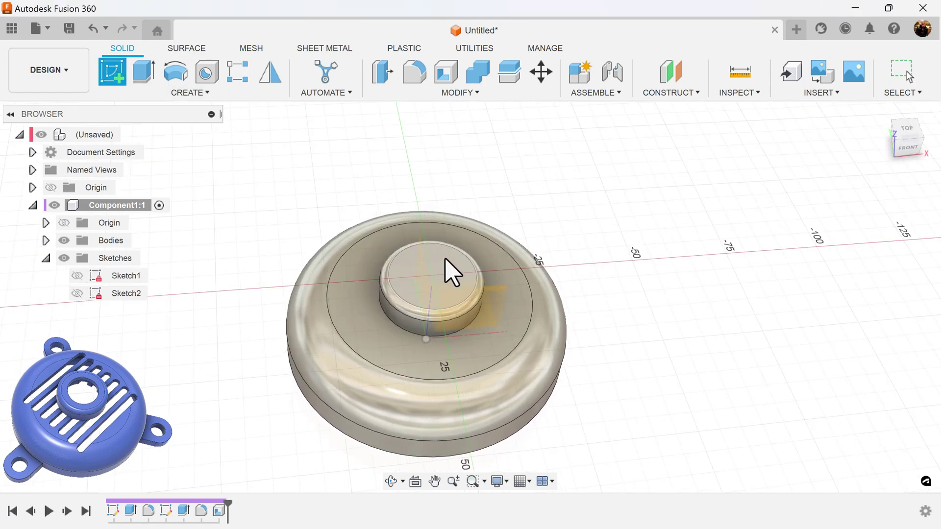
click(451, 272)
scroll(573, 420, up, 5)
mouse_move(577, 300)
middle_down()
mouse_move(640, 389)
mouse_move(692, 439)
middle_up()
click(174, 72)
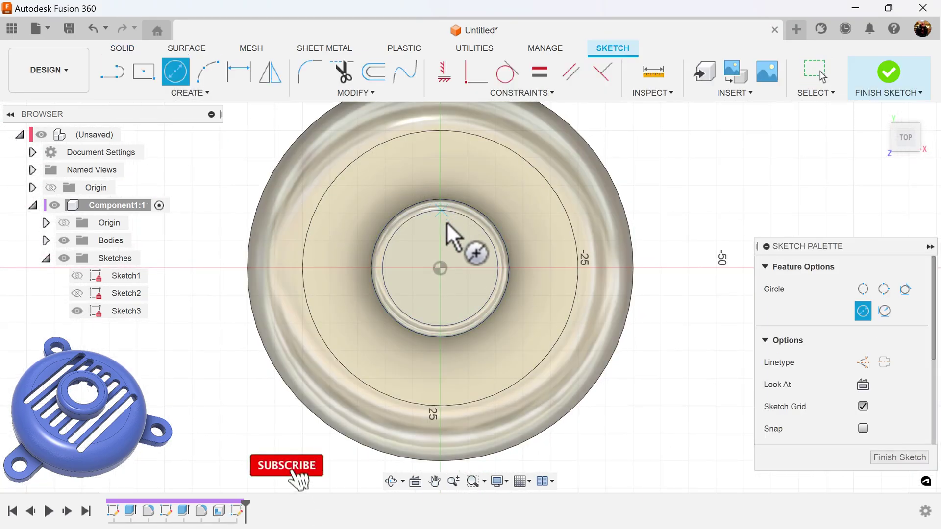
click(441, 267)
text(15)
key(Return)
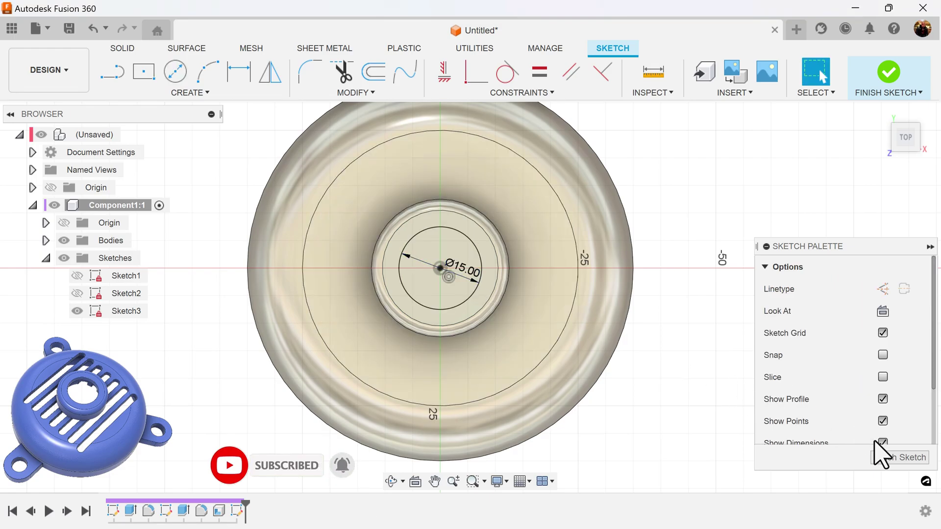
click(884, 457)
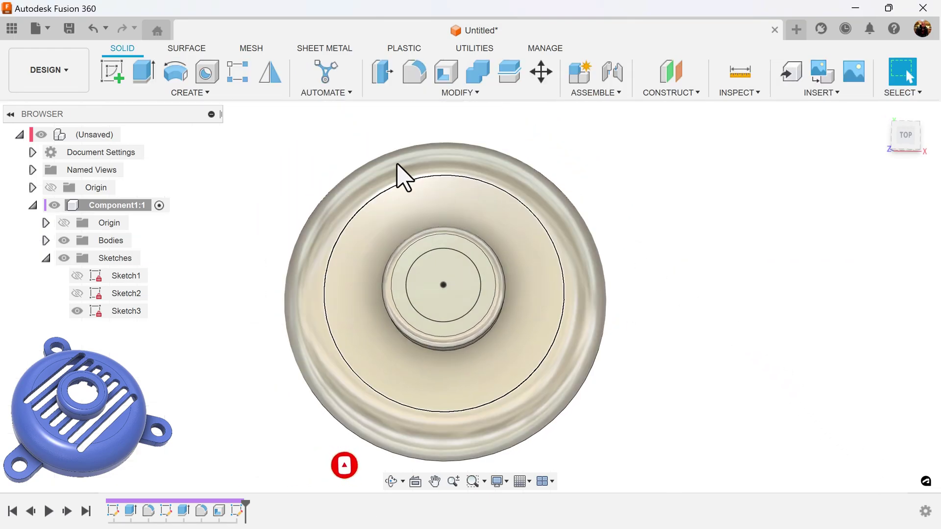
Cut the 15 mm circle down through the boss with the extent set to All.
click(143, 74)
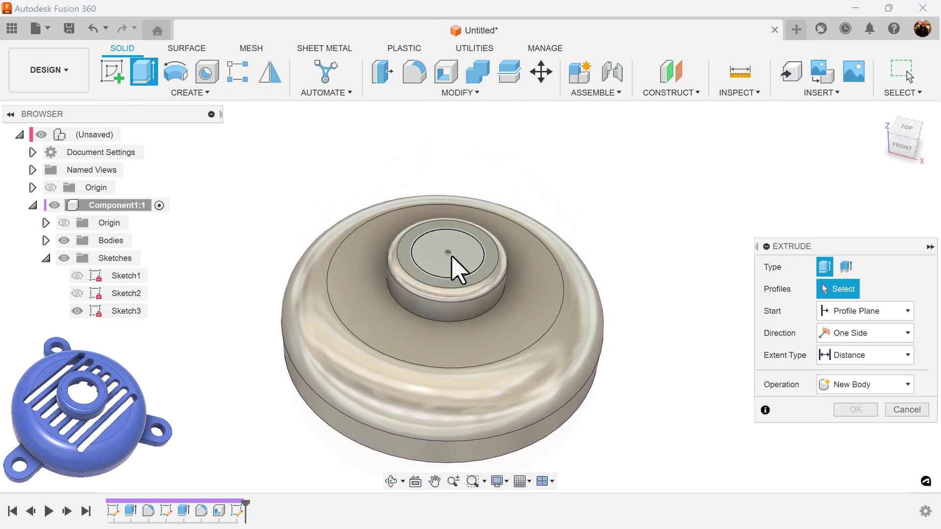
click(452, 257)
drag(451, 254, 448, 280)
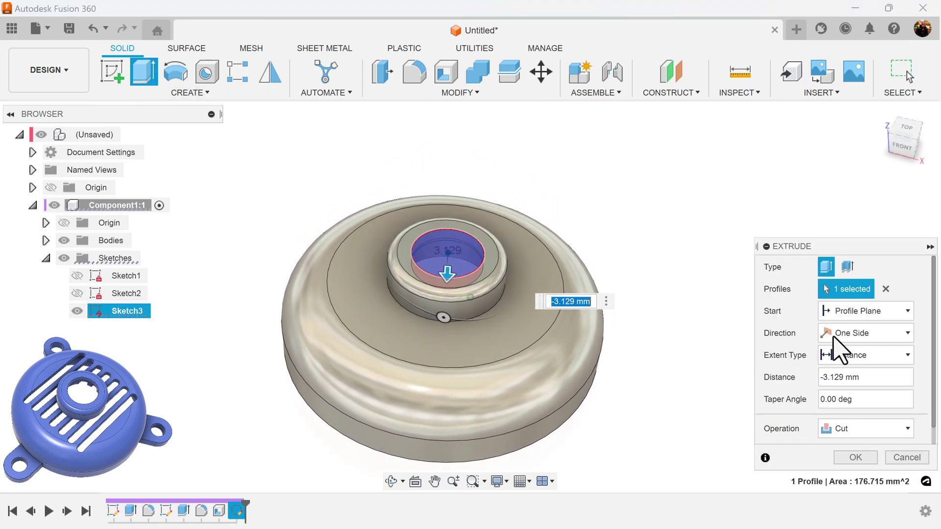
click(887, 355)
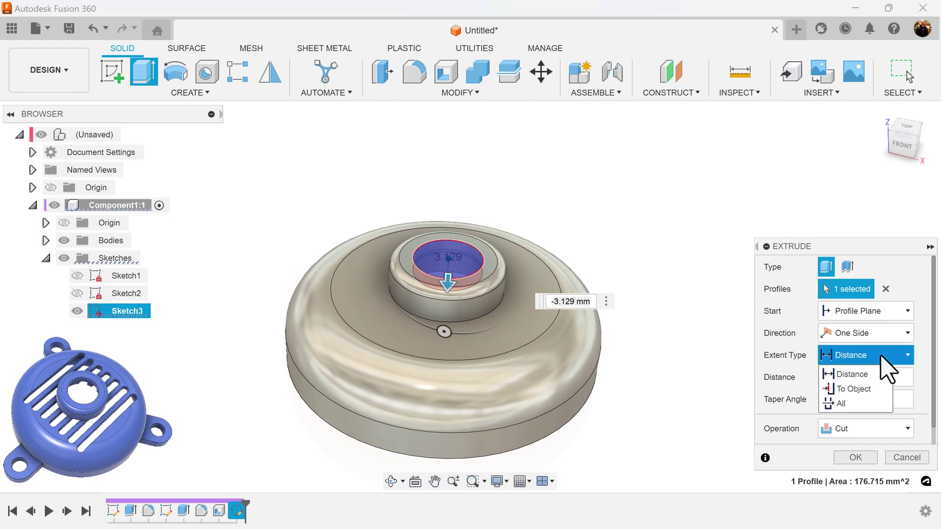
click(868, 400)
click(864, 460)
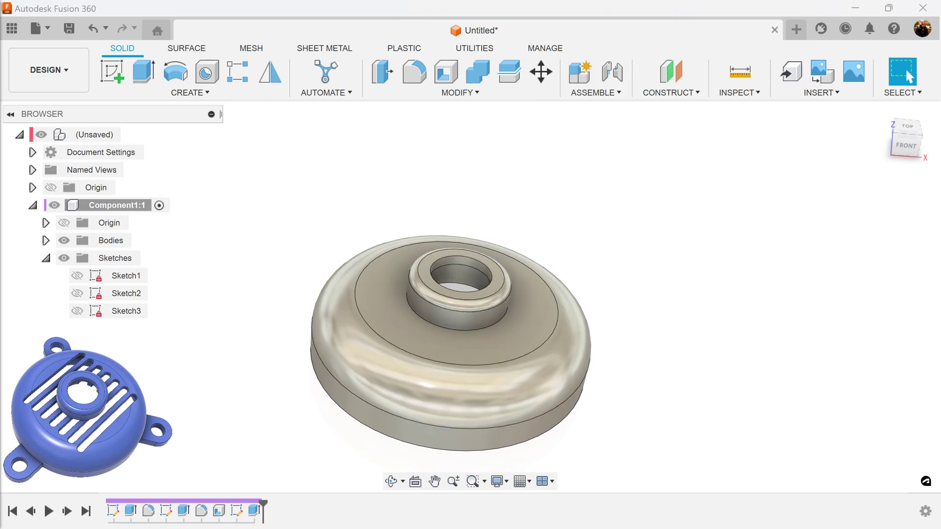
Start a new sketch on the flat bottom rim face of the shelled body.
click(642, 281)
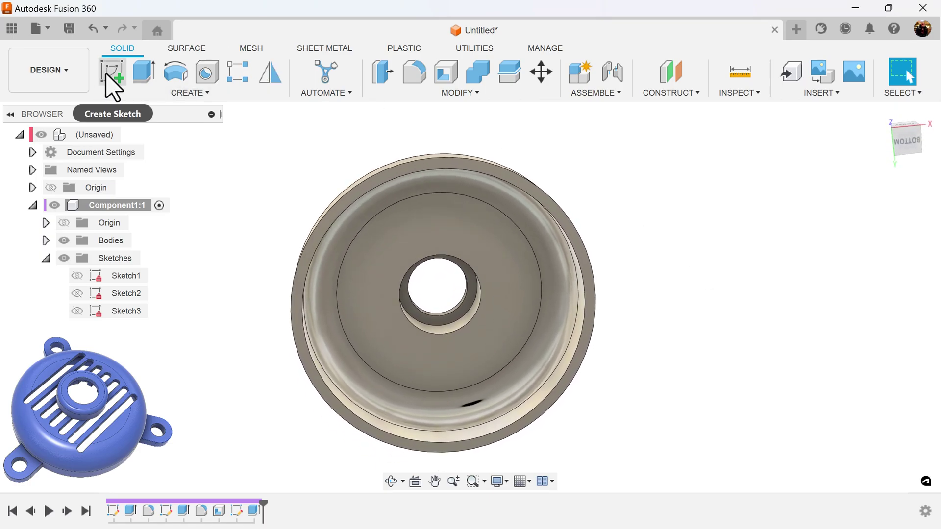
click(113, 76)
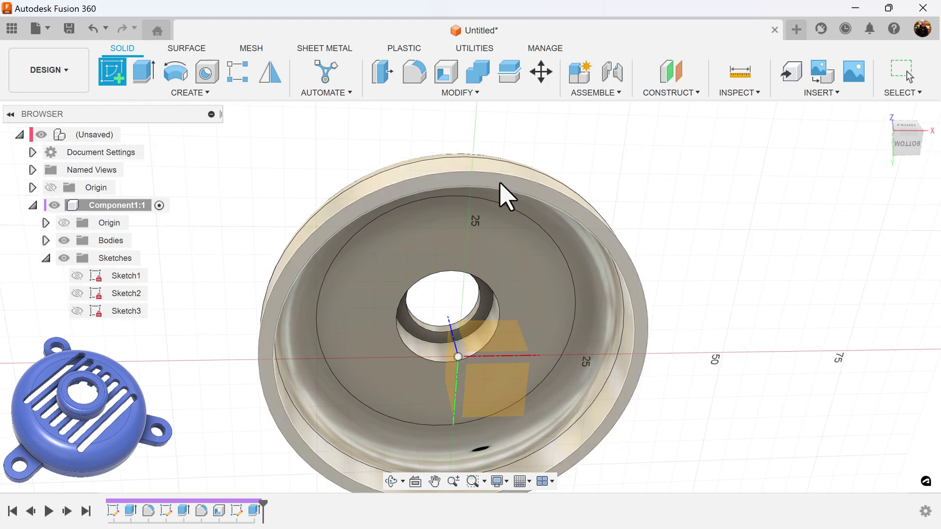
click(500, 194)
middle_drag(535, 218, 512, 231)
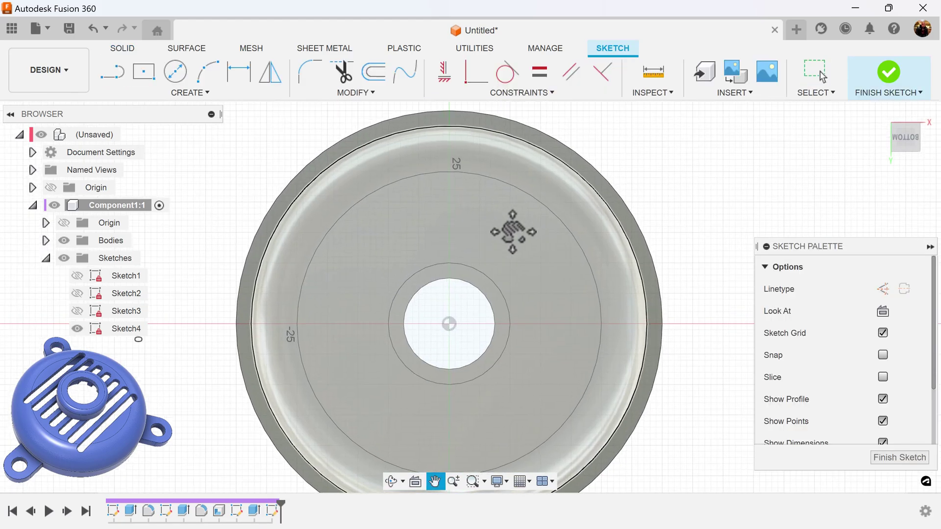
click(916, 109)
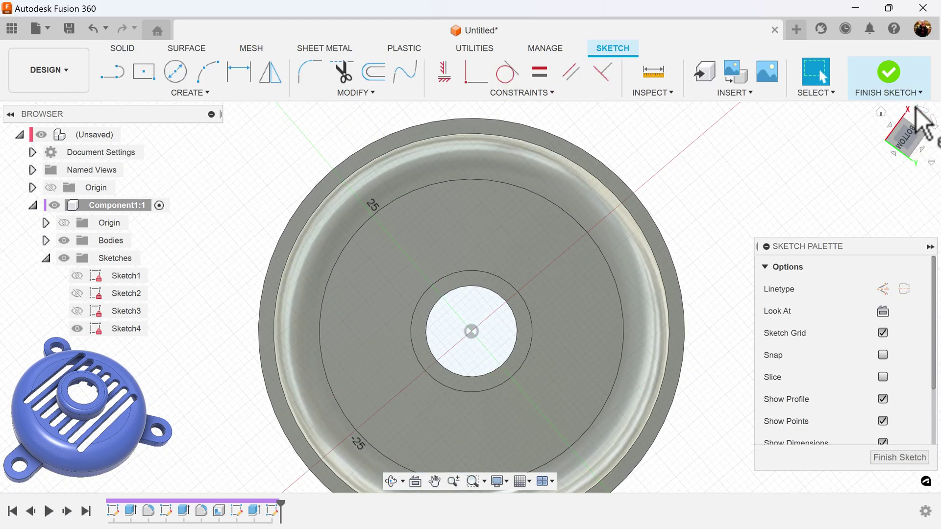
mouse_move(740, 172)
middle_down()
mouse_move(657, 168)
mouse_move(662, 177)
mouse_move(634, 200)
middle_up()
scroll(667, 191, down, 3)
Sketch a vertical center point slot centered at the origin, about 33 mm long between its arc centers.
click(184, 85)
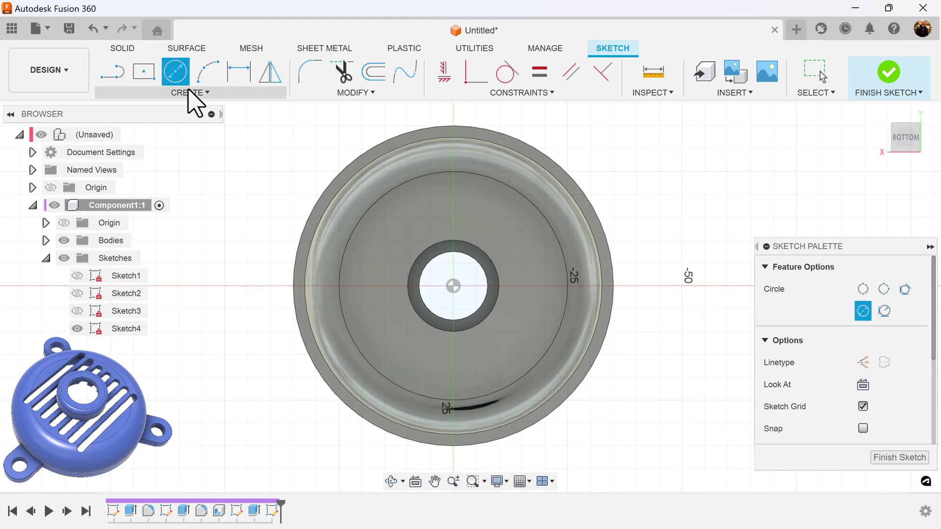
click(188, 92)
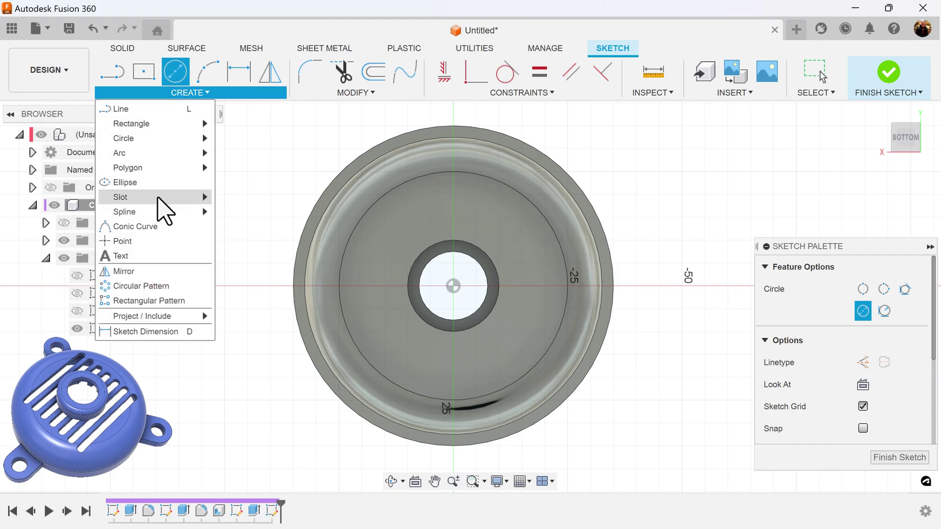
mouse_move(200, 208)
click(267, 226)
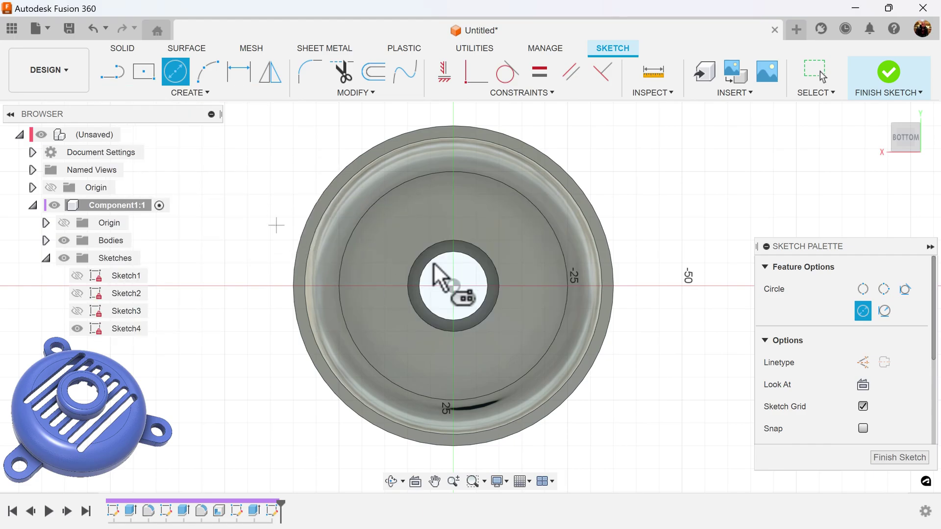
click(453, 286)
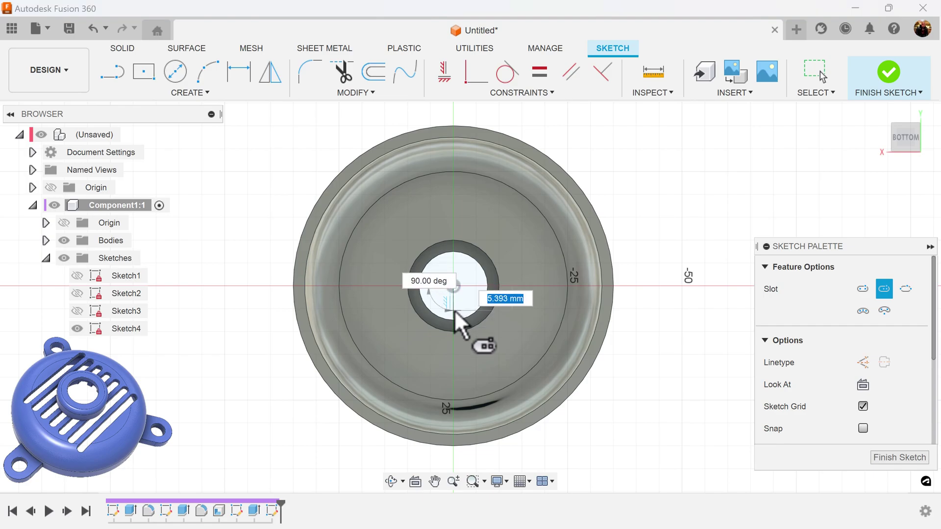
click(454, 362)
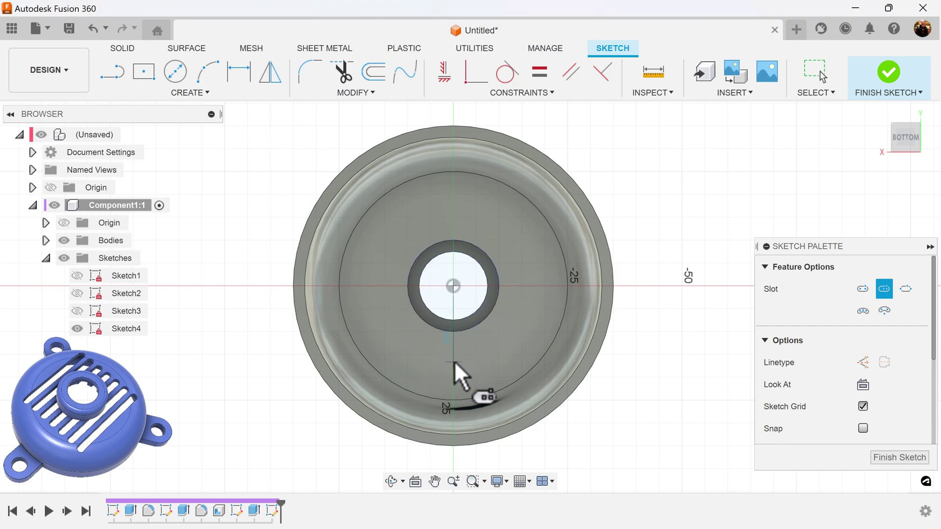
click(468, 365)
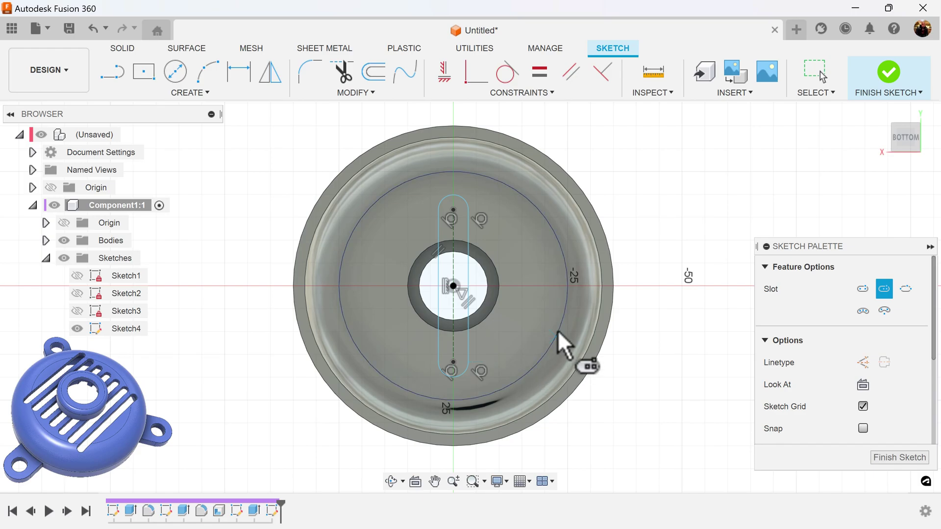
Dimension the slot's center-to-center length as 40 mm and place the dimension outside the body.
scroll(514, 323, up, 1)
click(239, 73)
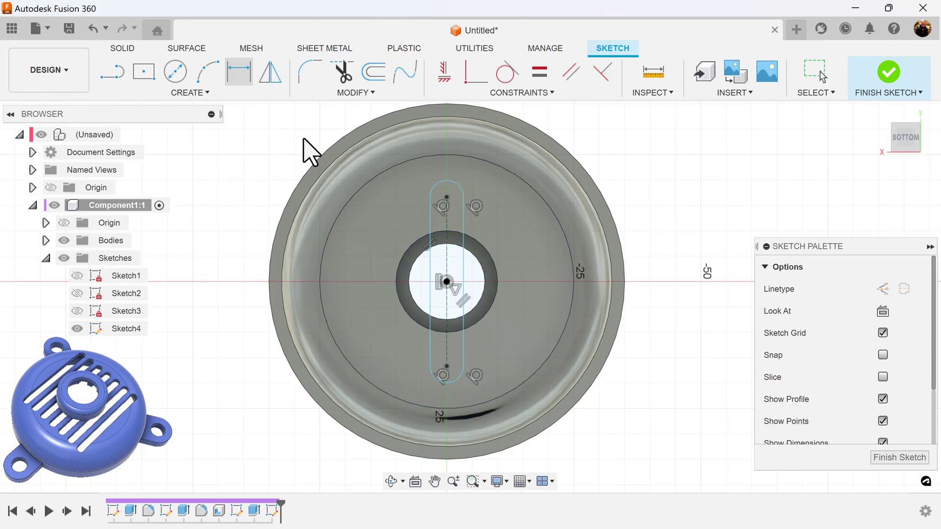
click(447, 236)
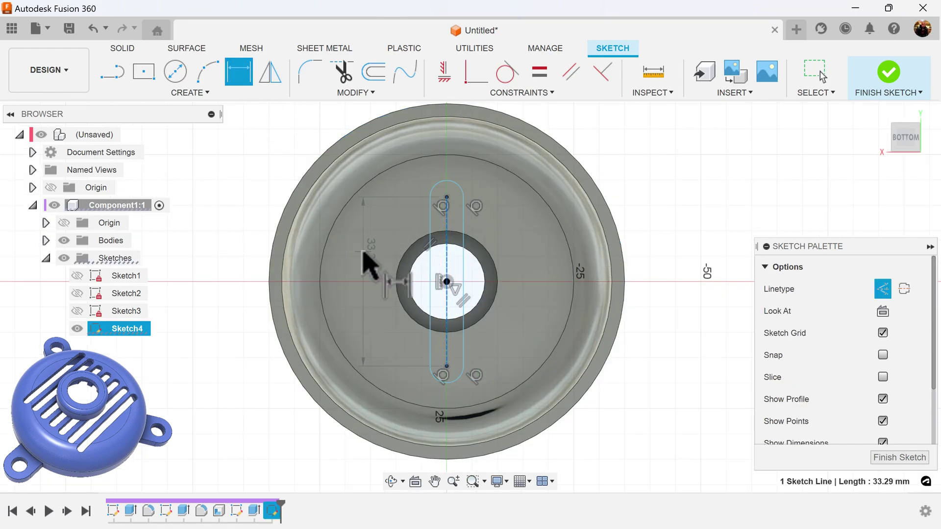
click(363, 252)
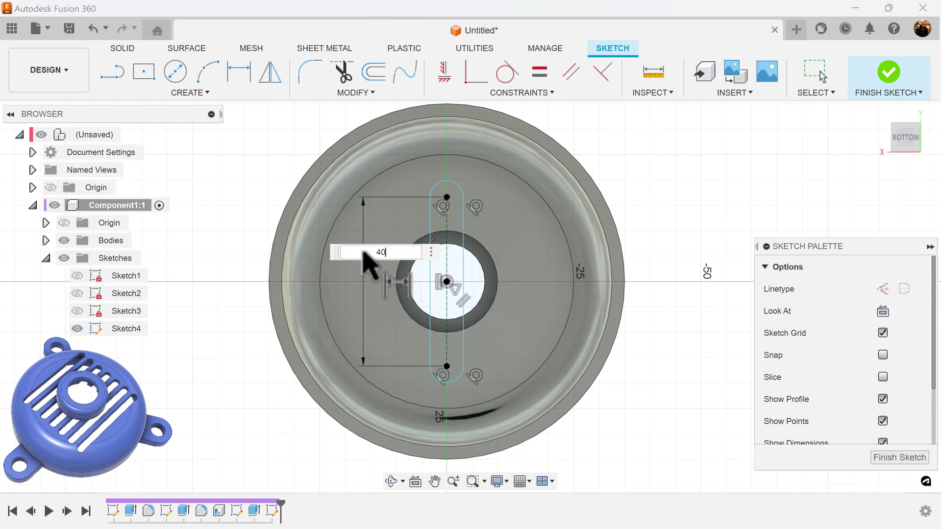
text(40)
key(Return)
drag(325, 291, 273, 287)
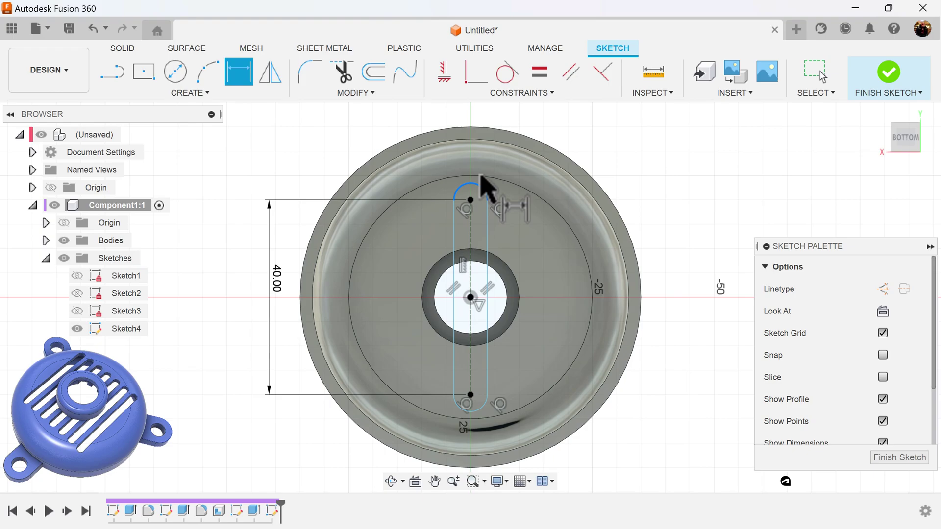
Dimension the slot's end arc with a radius of 1.75 mm.
click(480, 182)
click(499, 163)
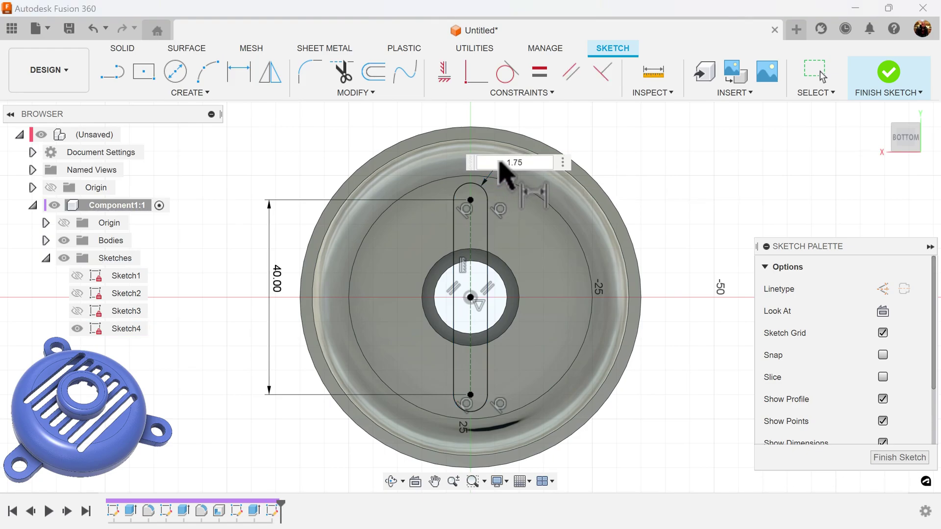
key(Return)
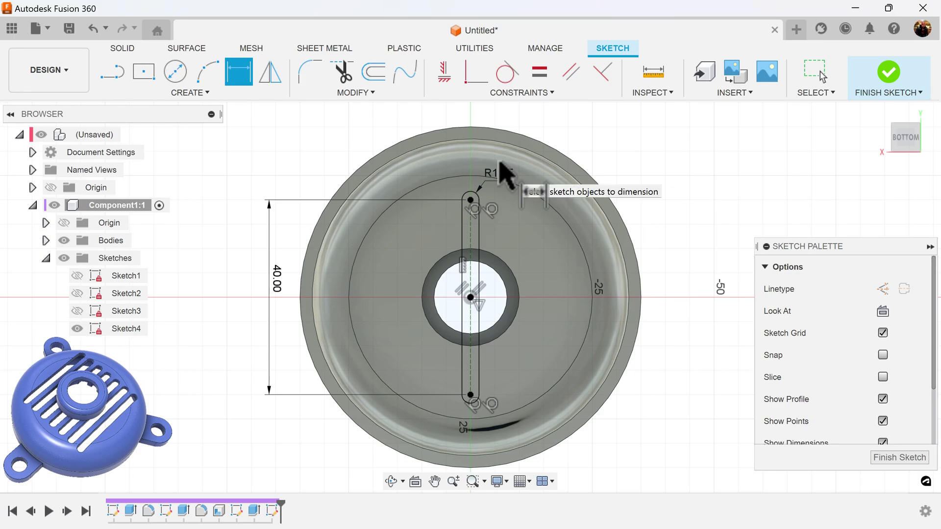
scroll(693, 315, down, 2)
middle_drag(692, 315, 633, 307)
key(Escape)
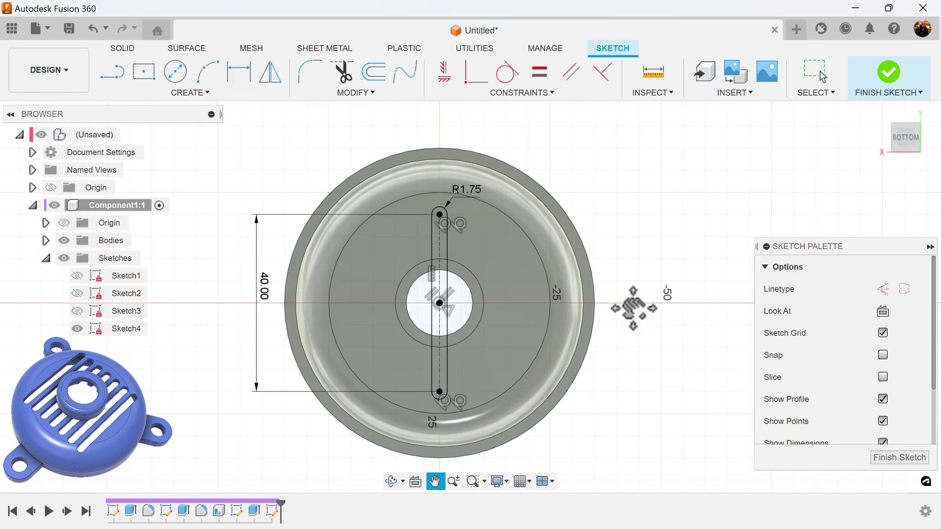
key(d)
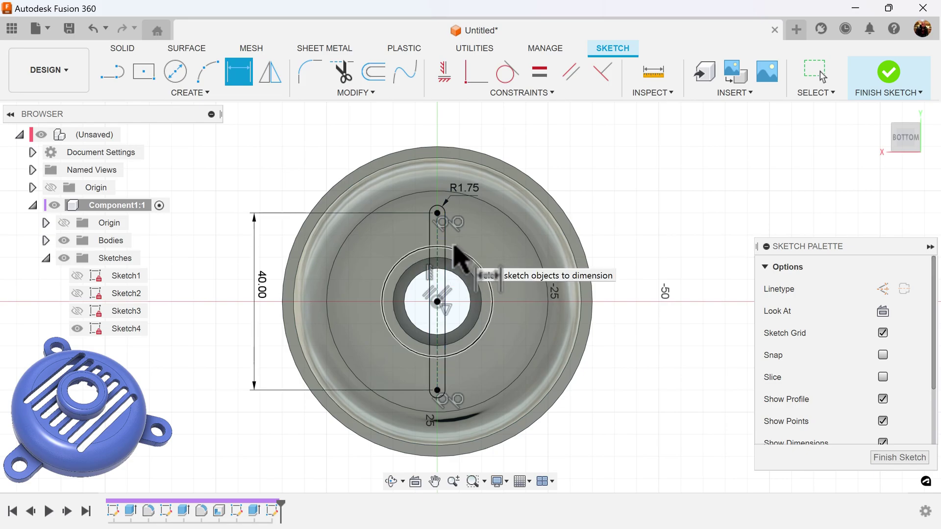
scroll(448, 245, up, 2)
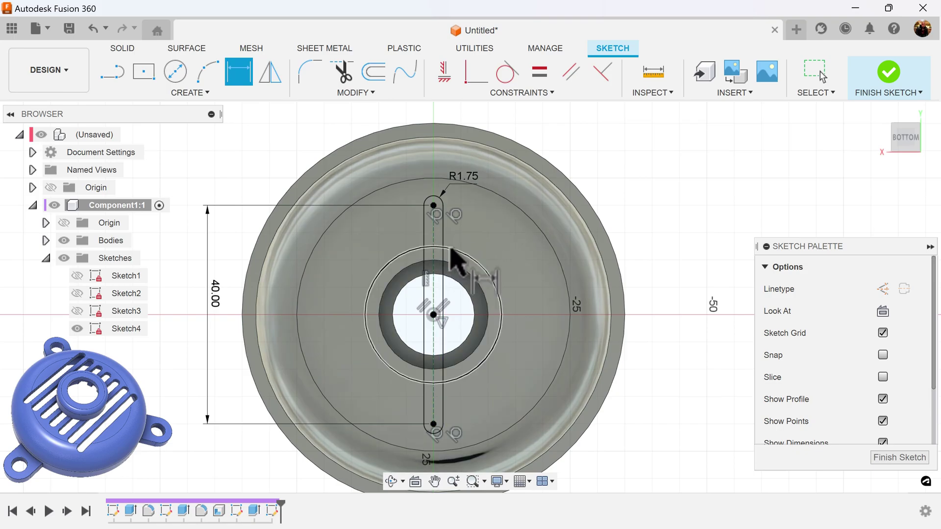
Pattern the slot horizontally with Rectangular Pattern, quantity 7, Spacing distribution of 6 mm and Symmetric direction, and finish the sketch.
click(200, 94)
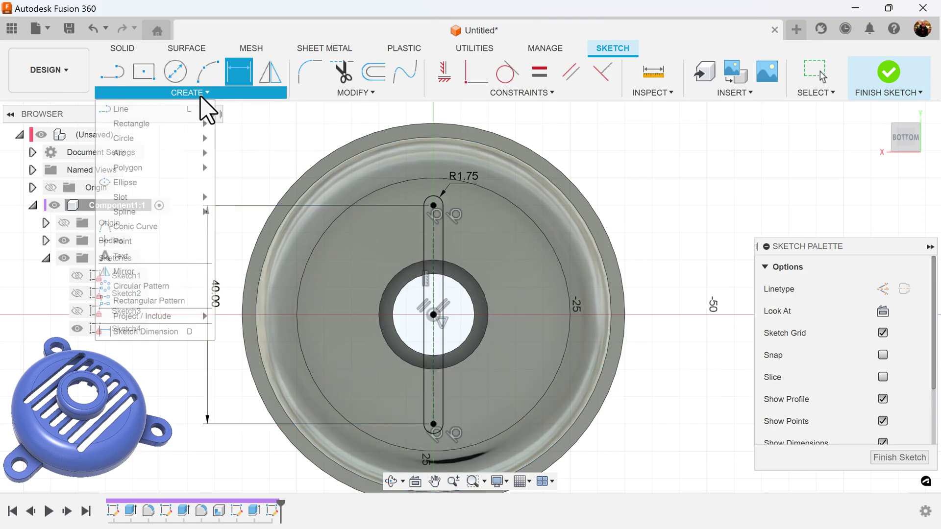
click(159, 301)
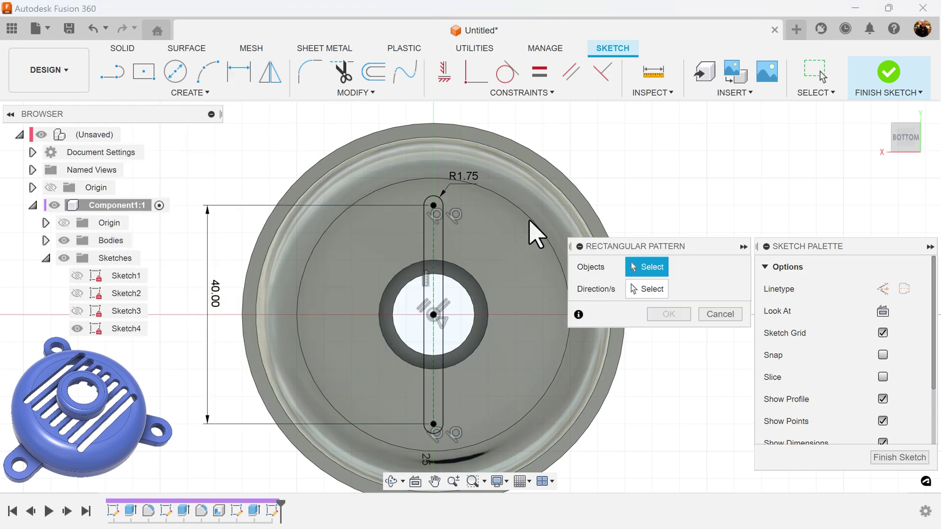
mouse_move(407, 189)
mouse_down()
mouse_move(483, 431)
mouse_move(476, 456)
mouse_up()
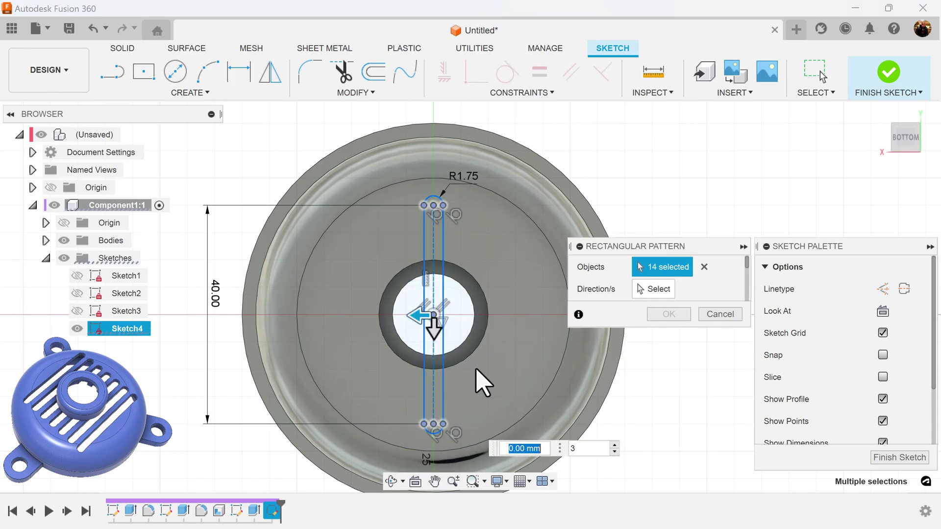
click(434, 242)
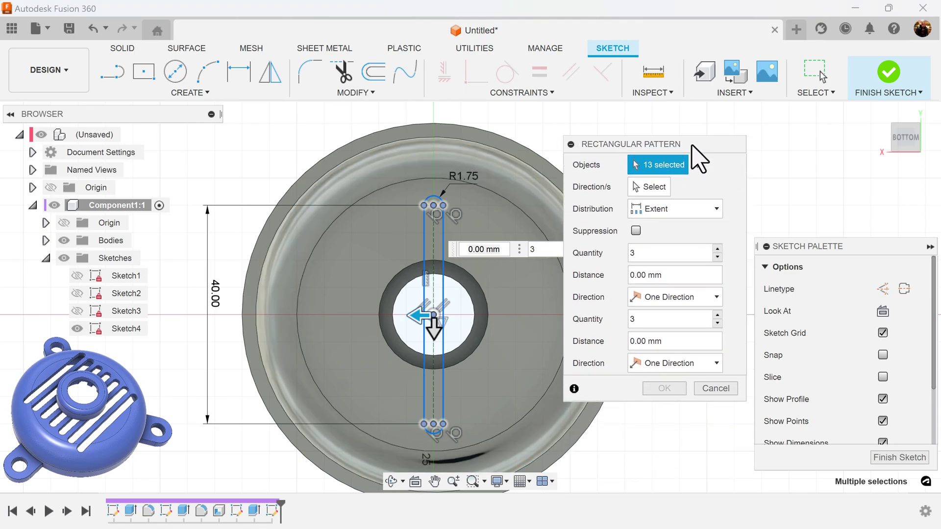
click(717, 249)
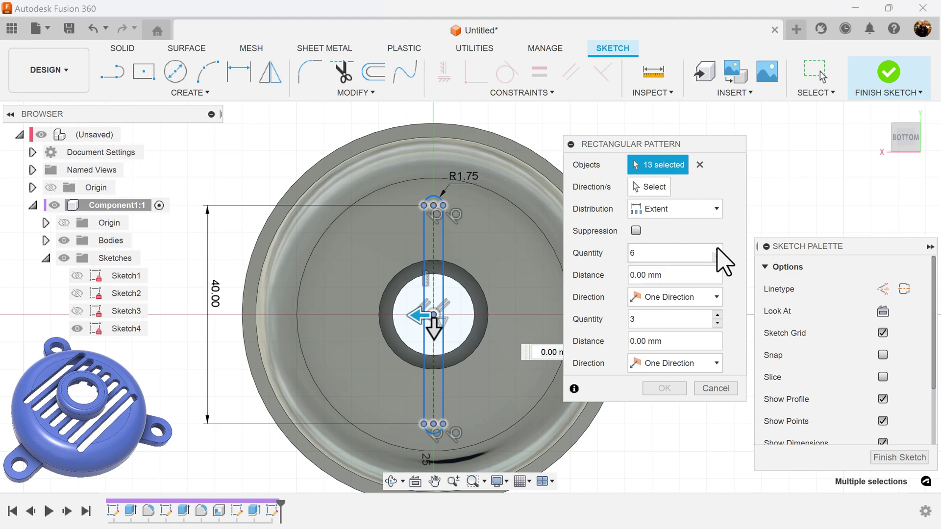
click(716, 209)
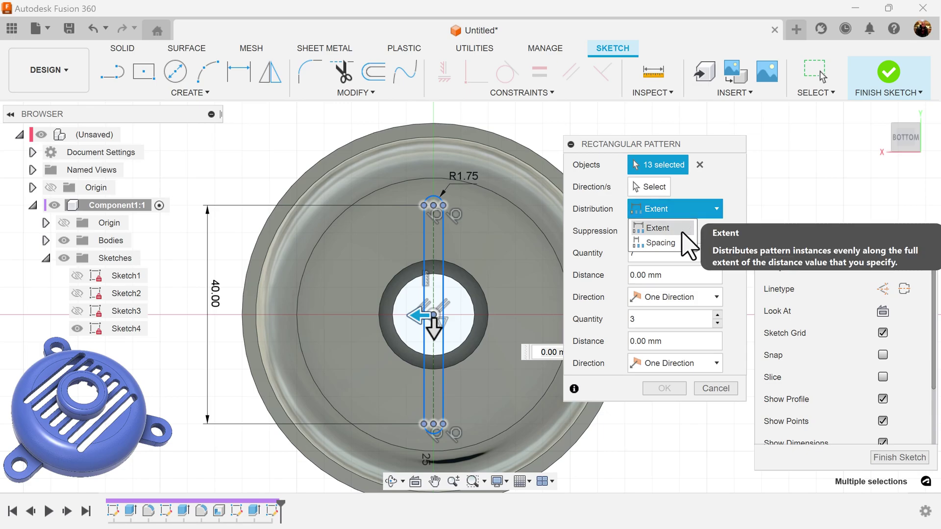
click(661, 243)
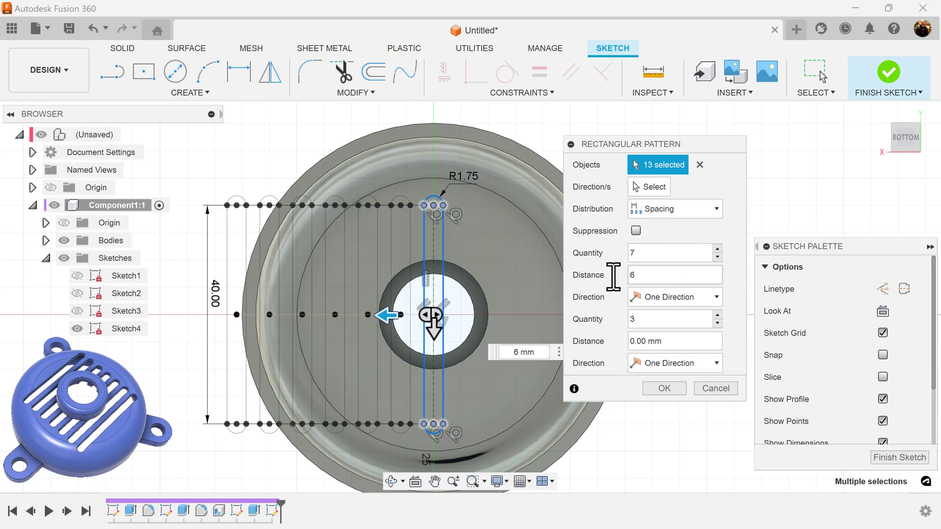
click(708, 298)
click(689, 328)
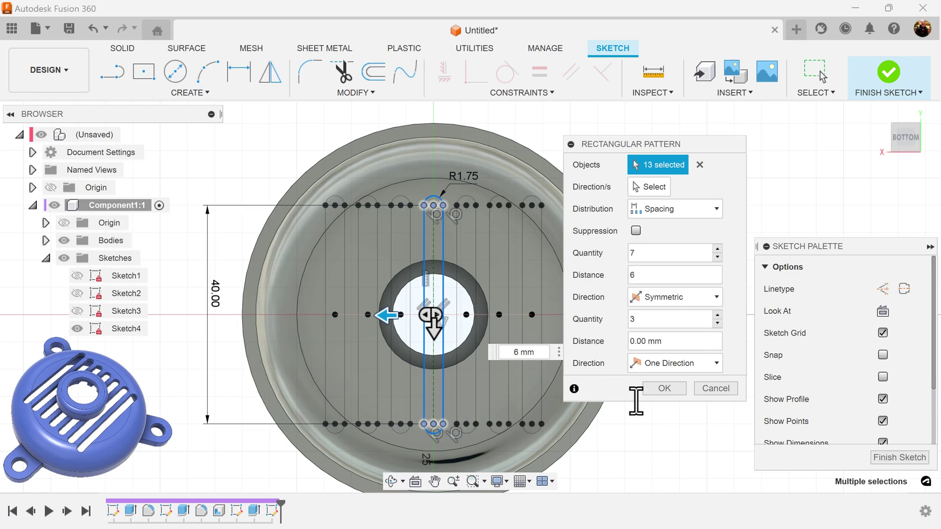
click(664, 388)
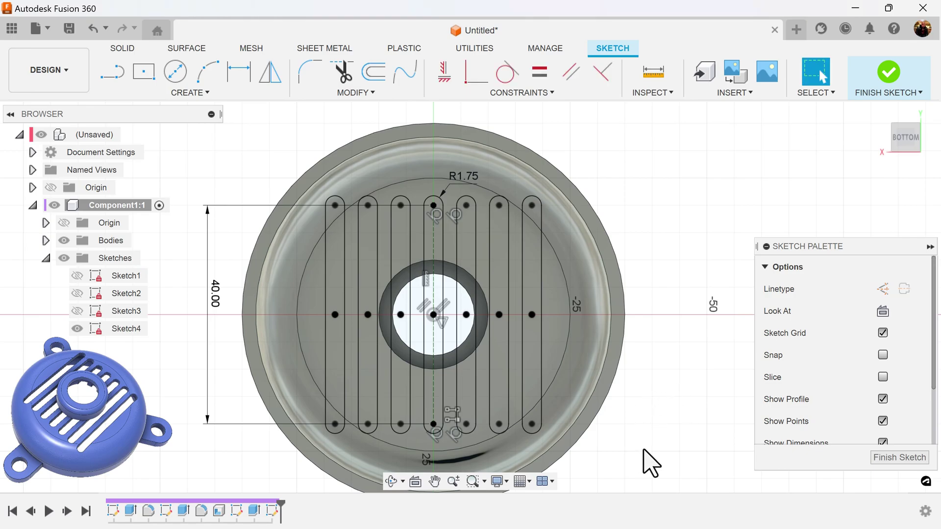
scroll(696, 354, down, 1)
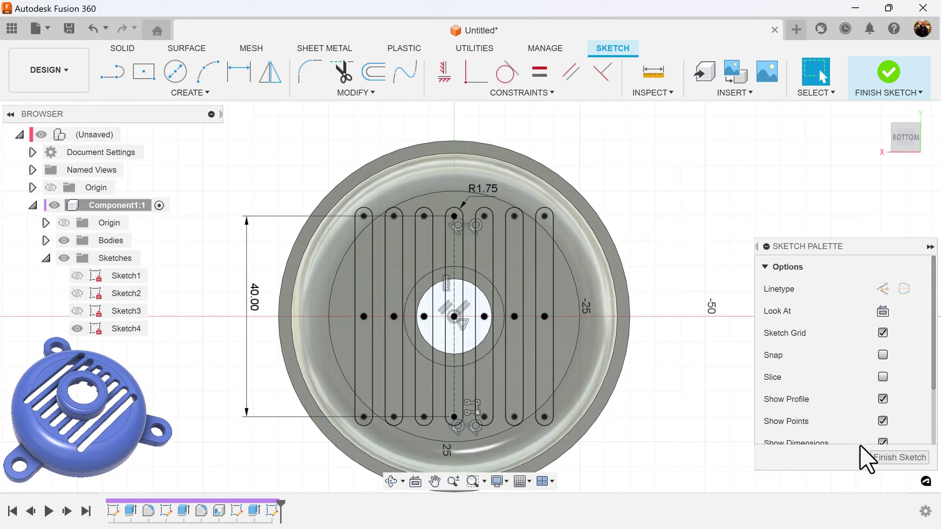
click(900, 457)
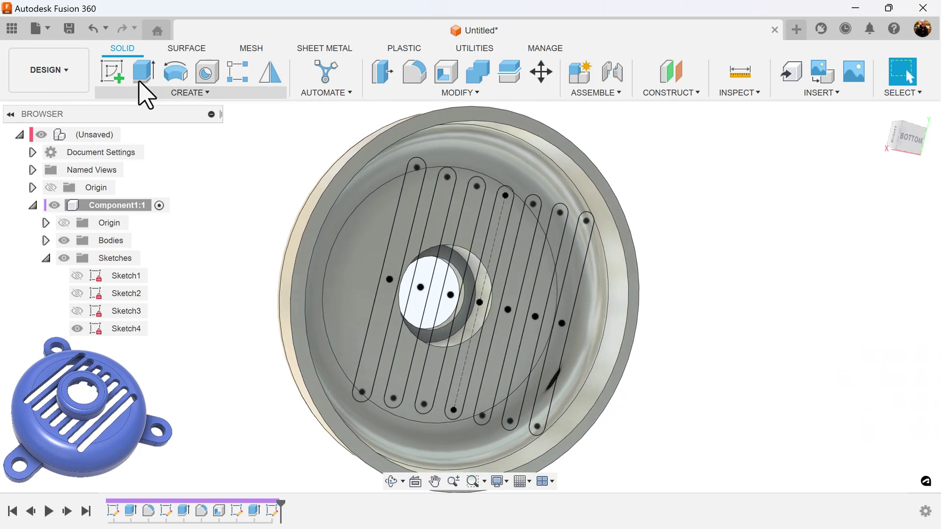
Extrude all seven slot profiles by -17 mm as a Cut through the body's top face to open the vents.
click(142, 73)
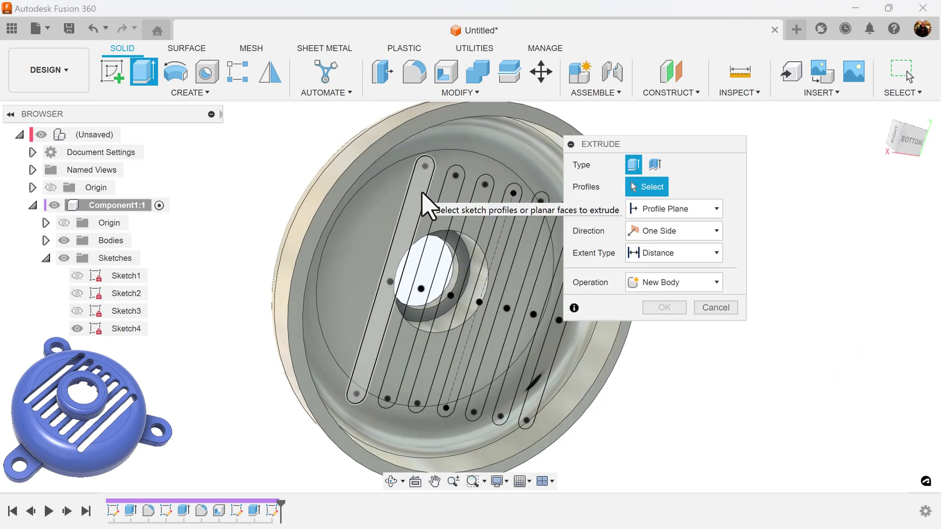
click(423, 194)
click(451, 209)
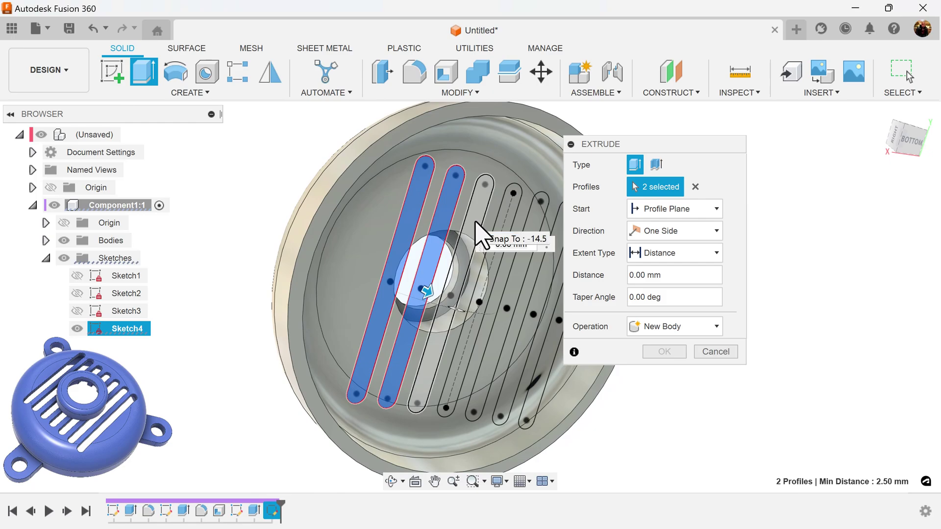
click(494, 226)
click(519, 240)
click(537, 284)
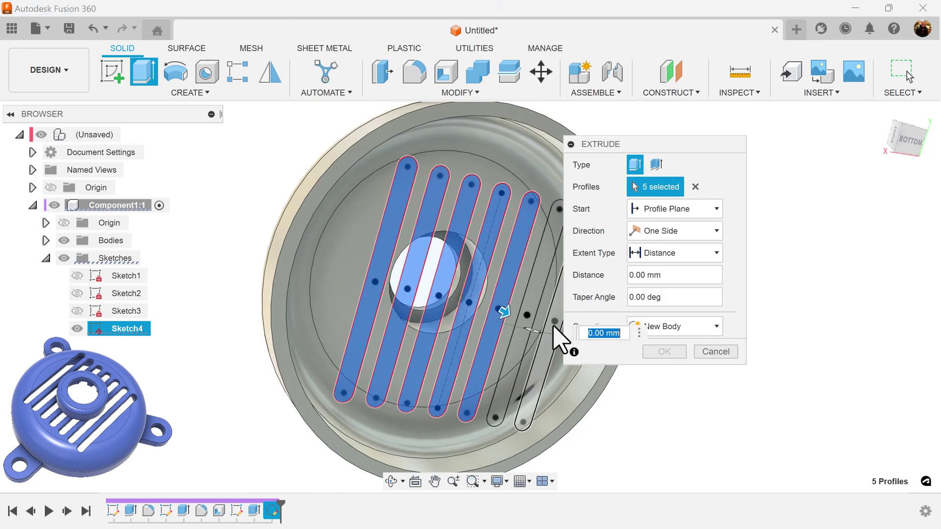
click(537, 272)
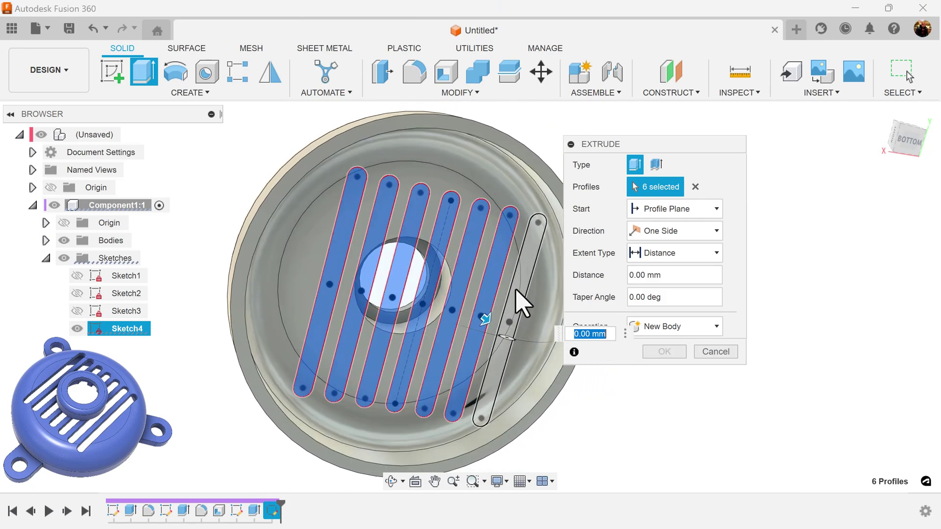
click(523, 302)
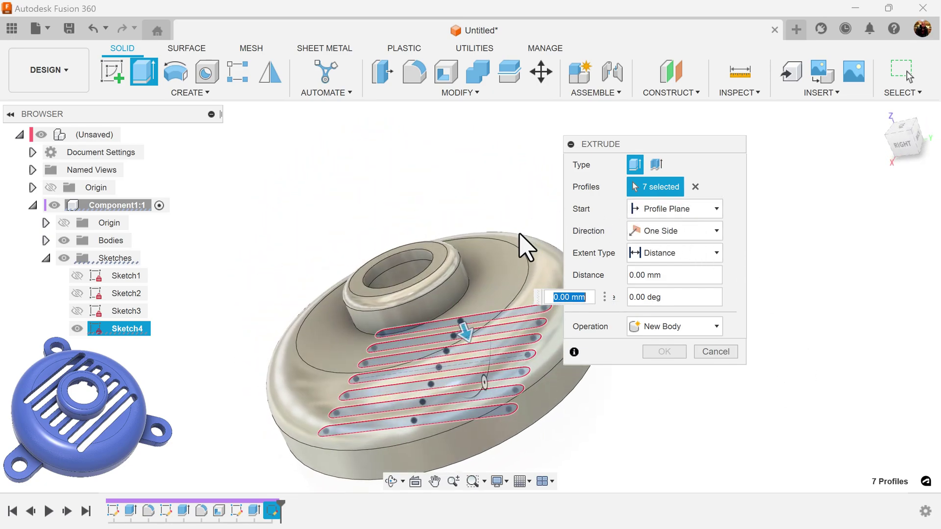
drag(467, 336, 486, 263)
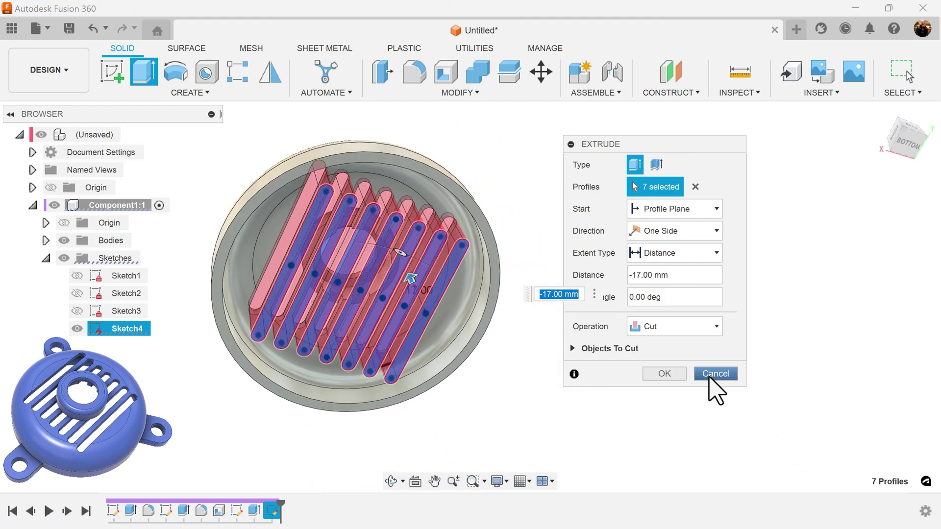
click(669, 383)
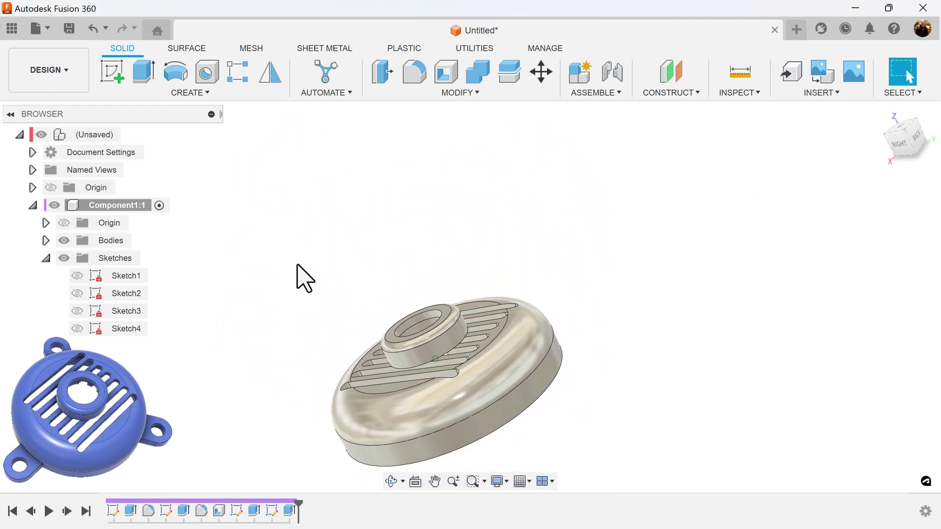
Show Sketch1 and extrude its mounting tab profile 5 mm upward, joined to the body.
click(72, 277)
click(76, 276)
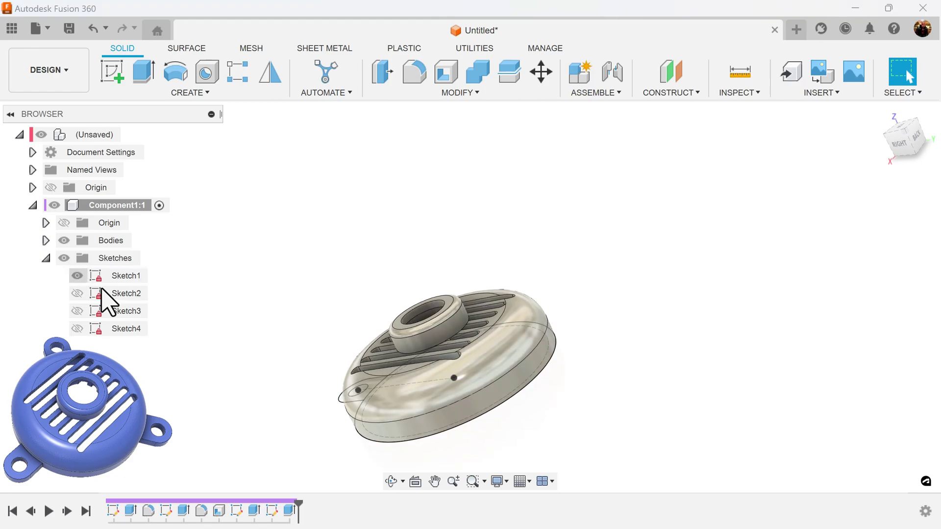
click(138, 75)
click(304, 362)
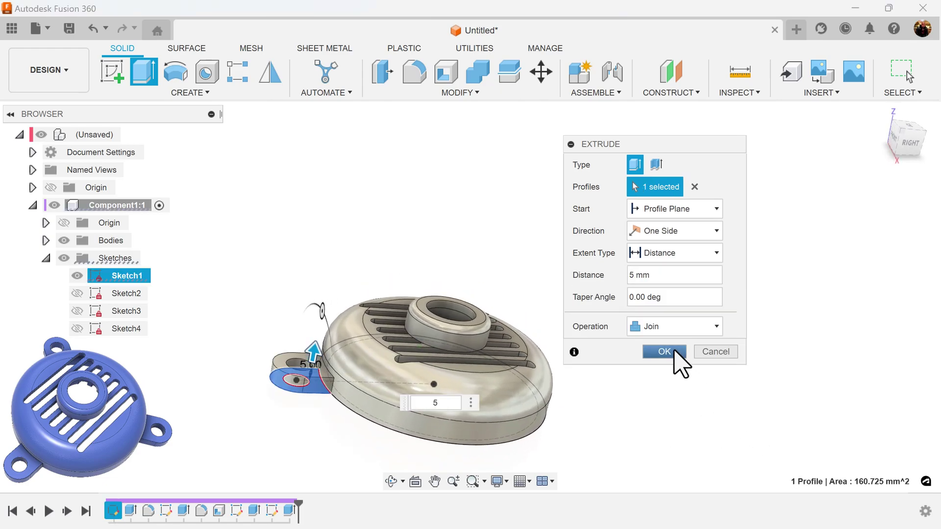
click(674, 350)
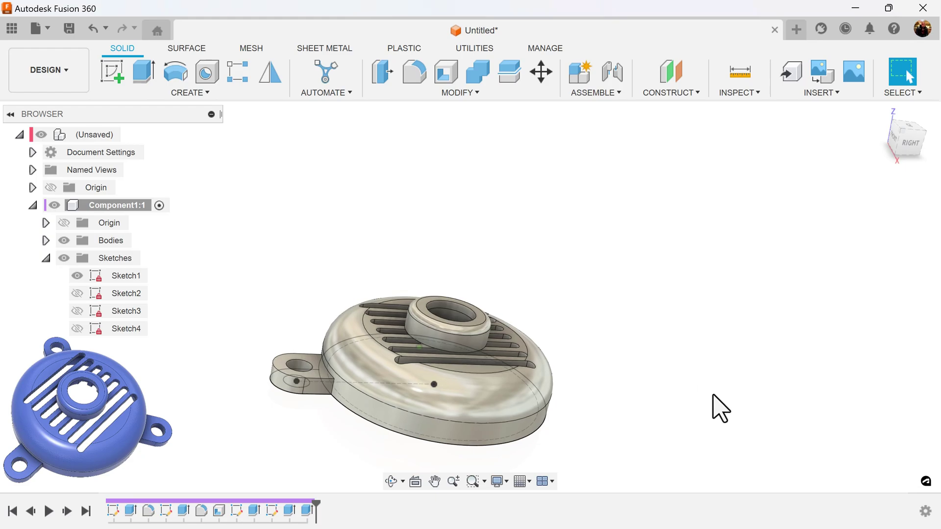
Circular-pattern the mounting tab's extrude feature around the body's round outer face with Full distribution and quantity 3, and hide Sketch1.
click(191, 94)
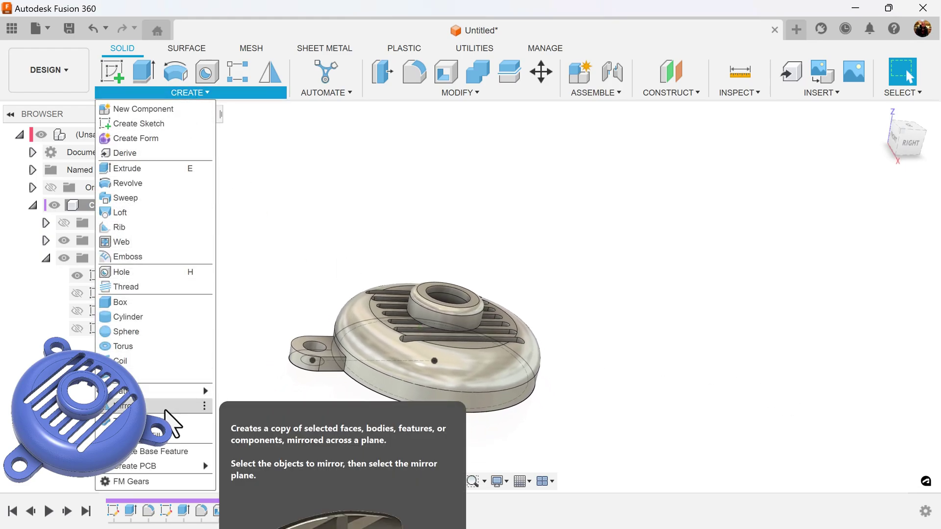
mouse_move(185, 394)
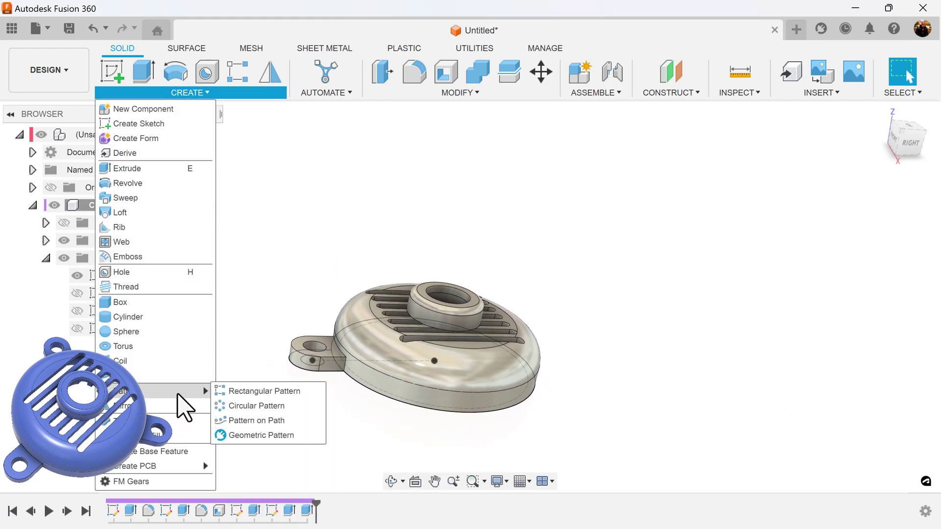
click(281, 407)
click(711, 190)
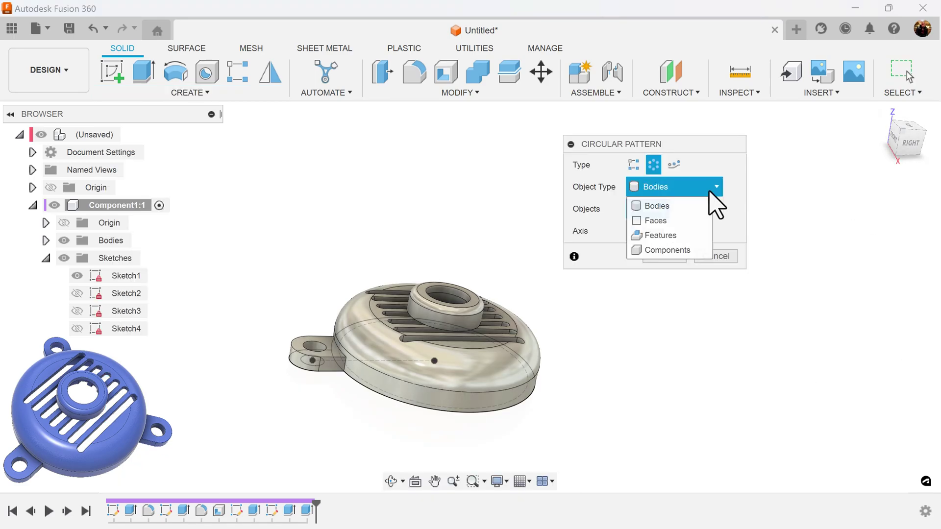
click(676, 236)
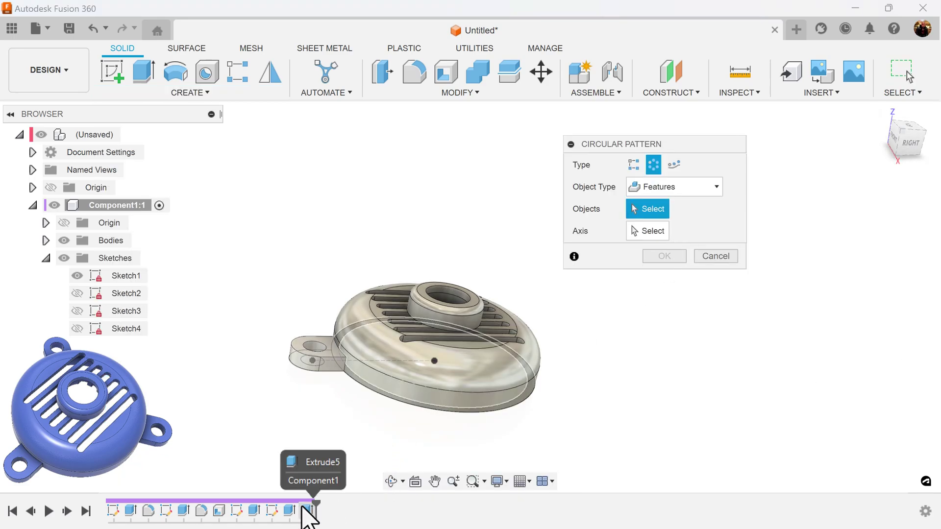
click(304, 509)
click(667, 231)
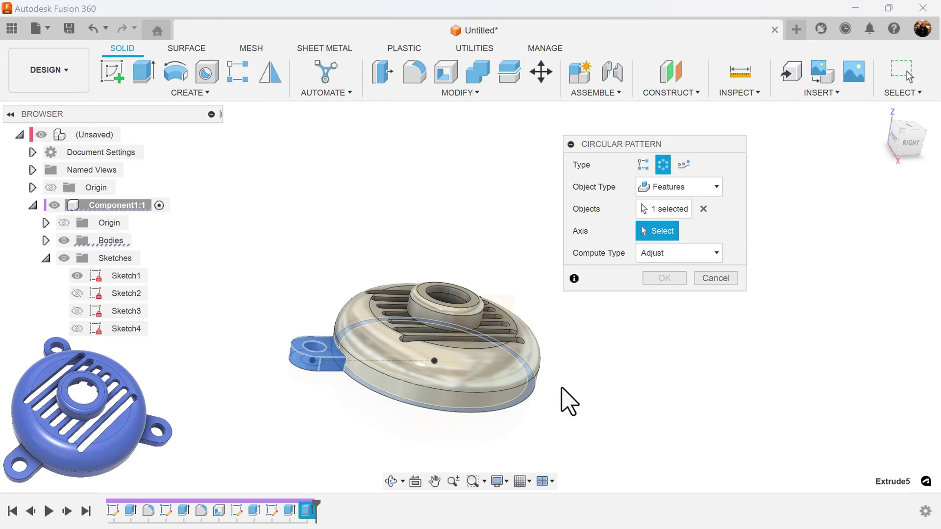
click(525, 389)
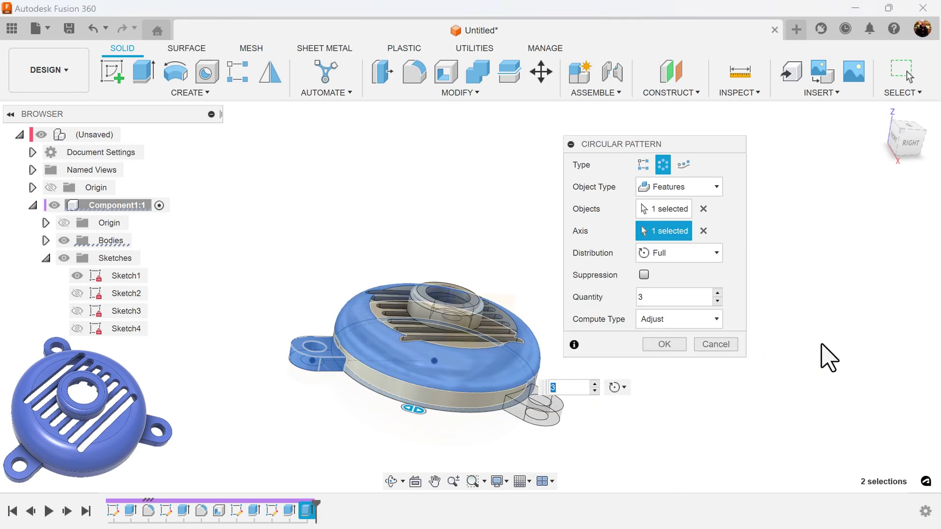
click(674, 347)
shift+middle_drag(727, 254, 705, 254)
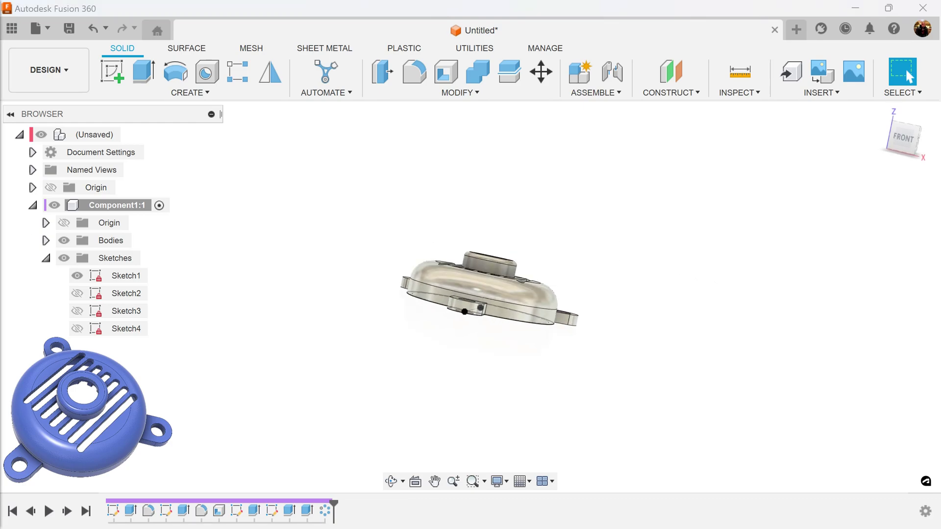
click(77, 276)
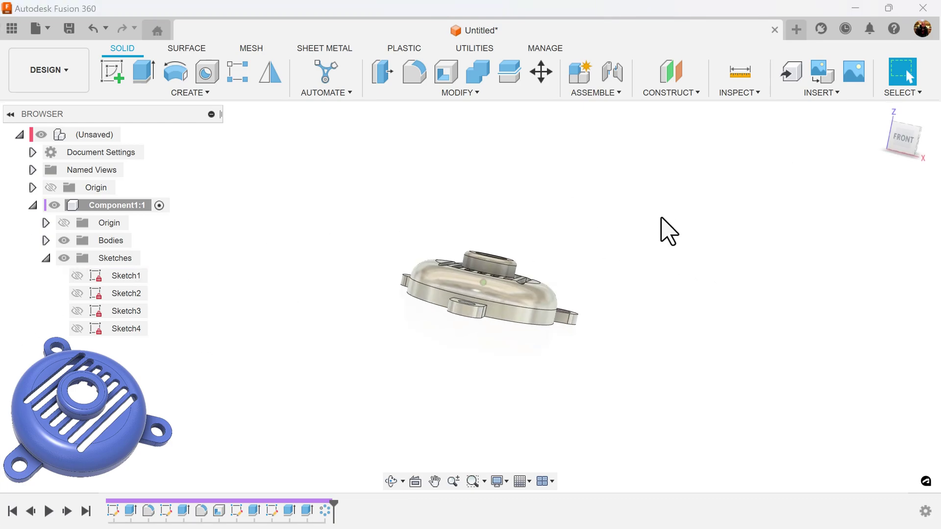